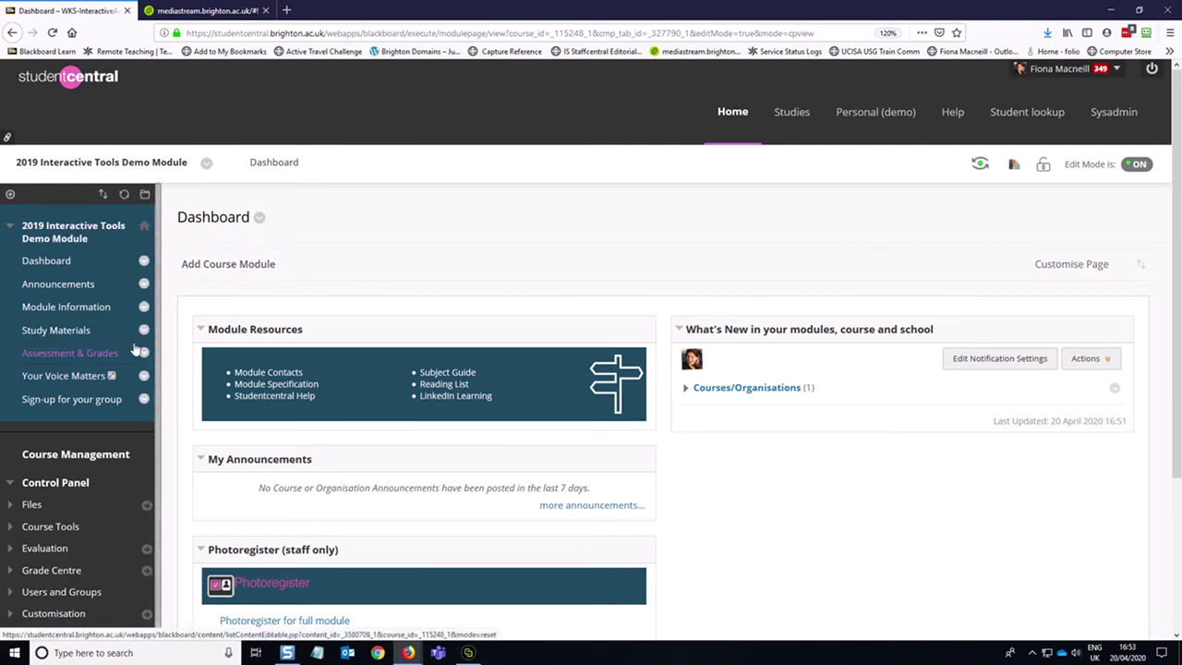
Go to the module's Groups page and start creating a manual-enrol group set
scroll(153, 368, "down", 3)
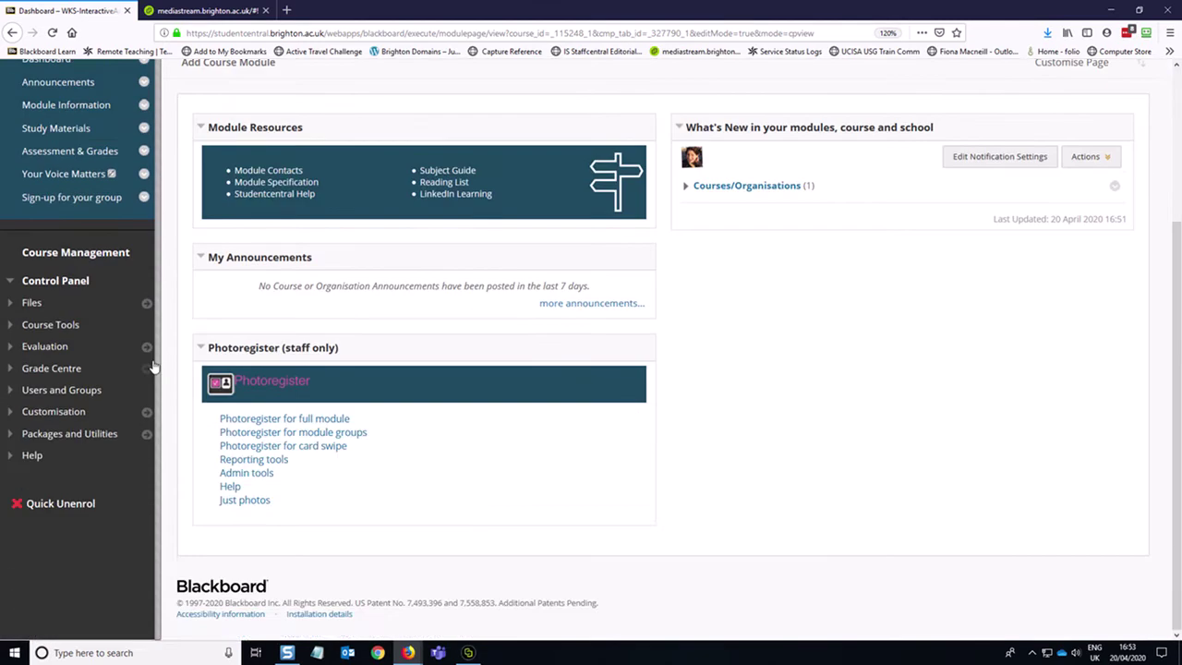
left_click(41, 400)
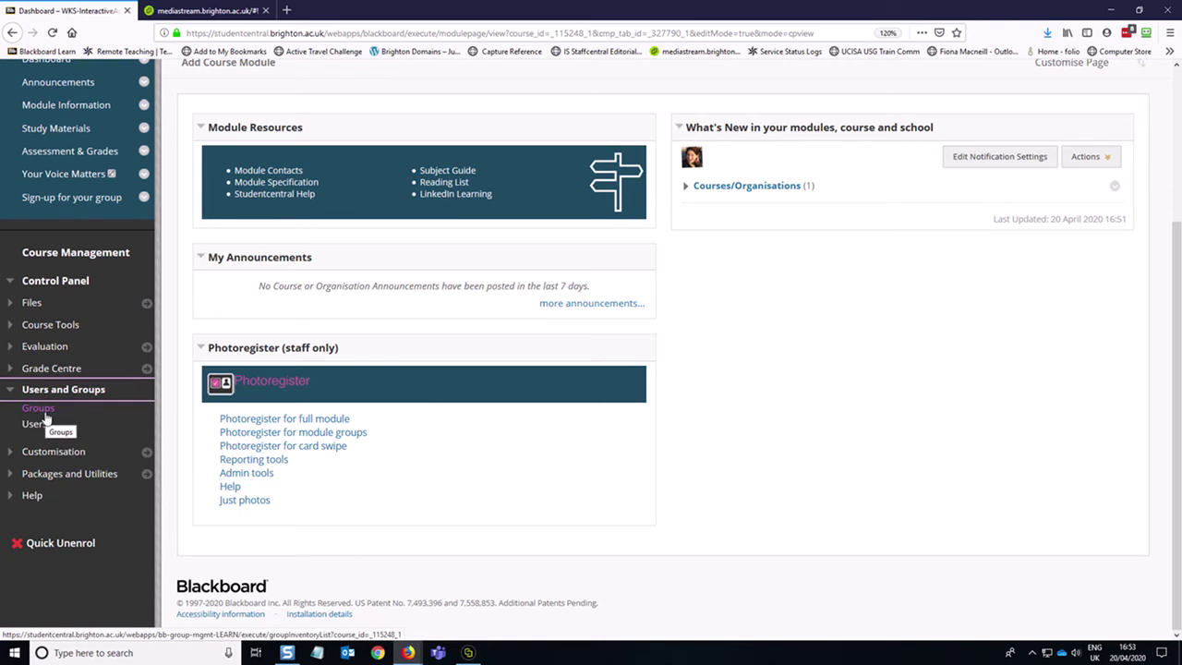
left_click(43, 416)
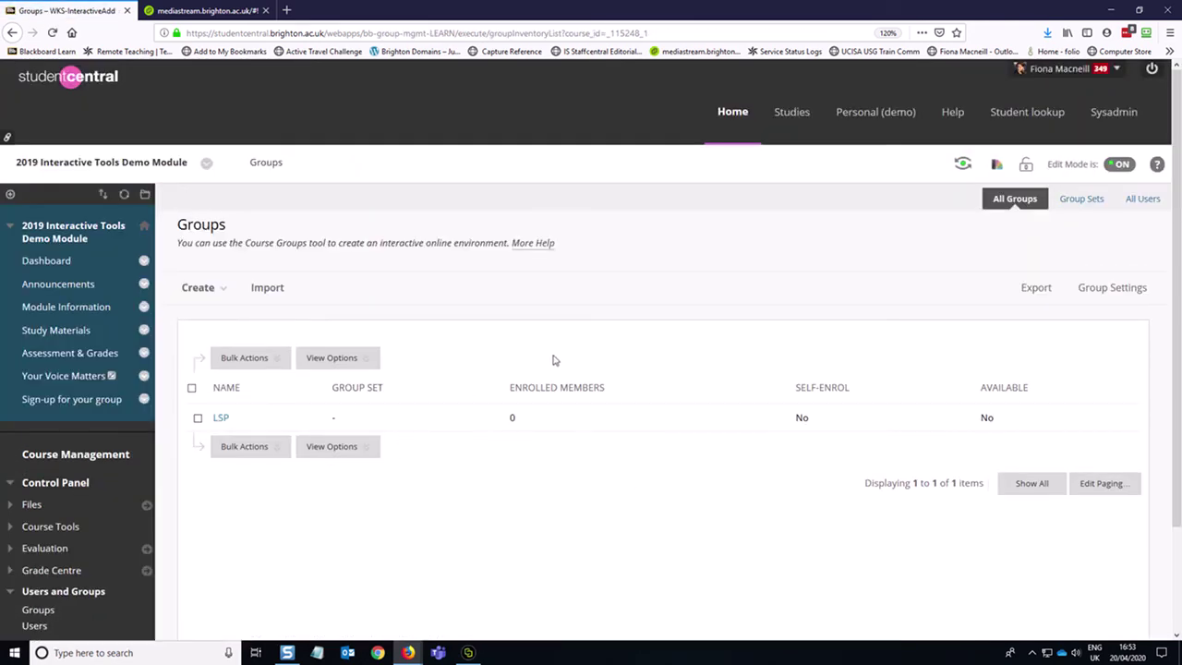
left_click(222, 289)
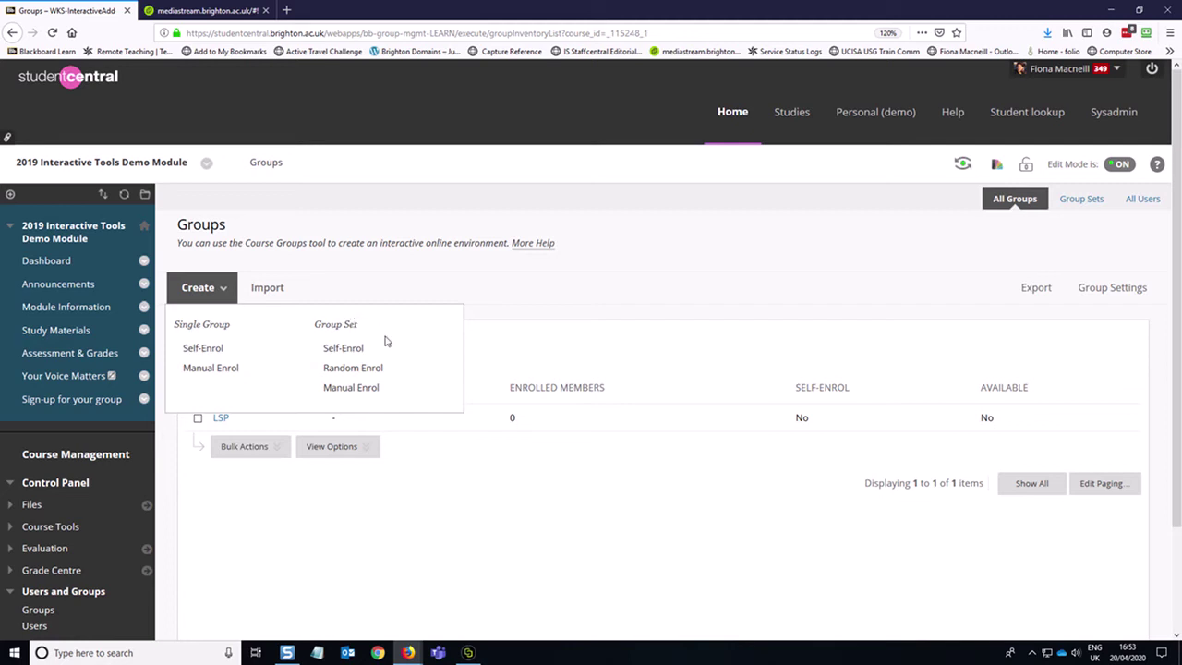
left_click(399, 392)
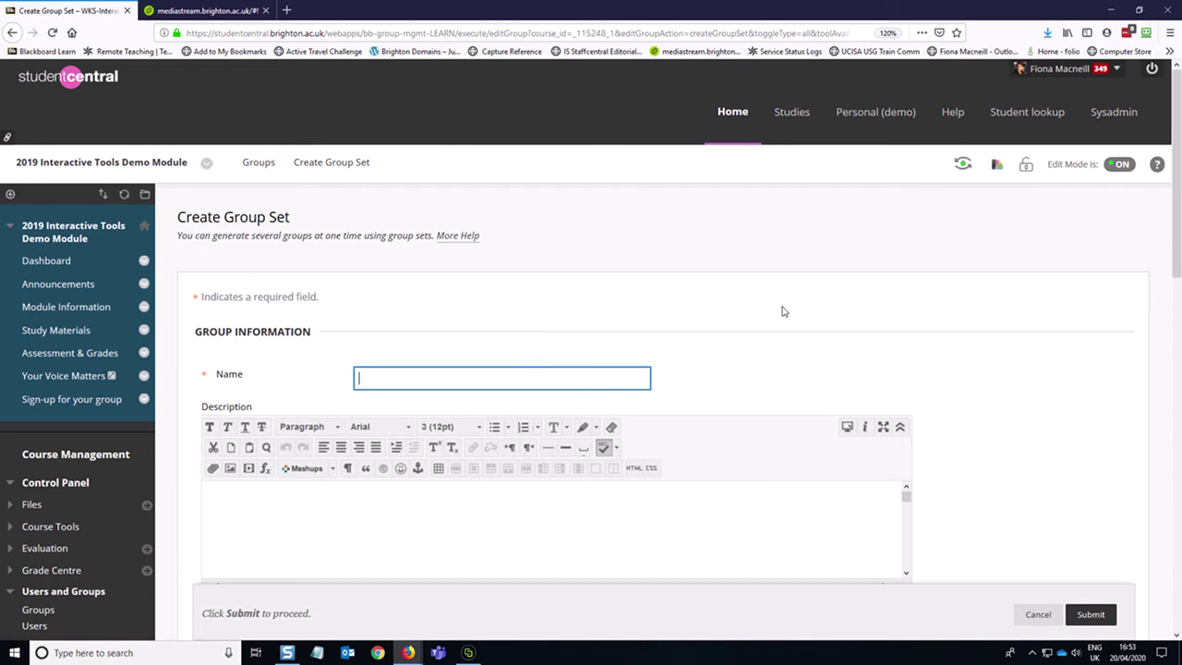
Name the group set "Topic Groups" and enter the description "How these groups will be used... Expectations."
scroll(1071, 334, "down", 3)
left_click(522, 218)
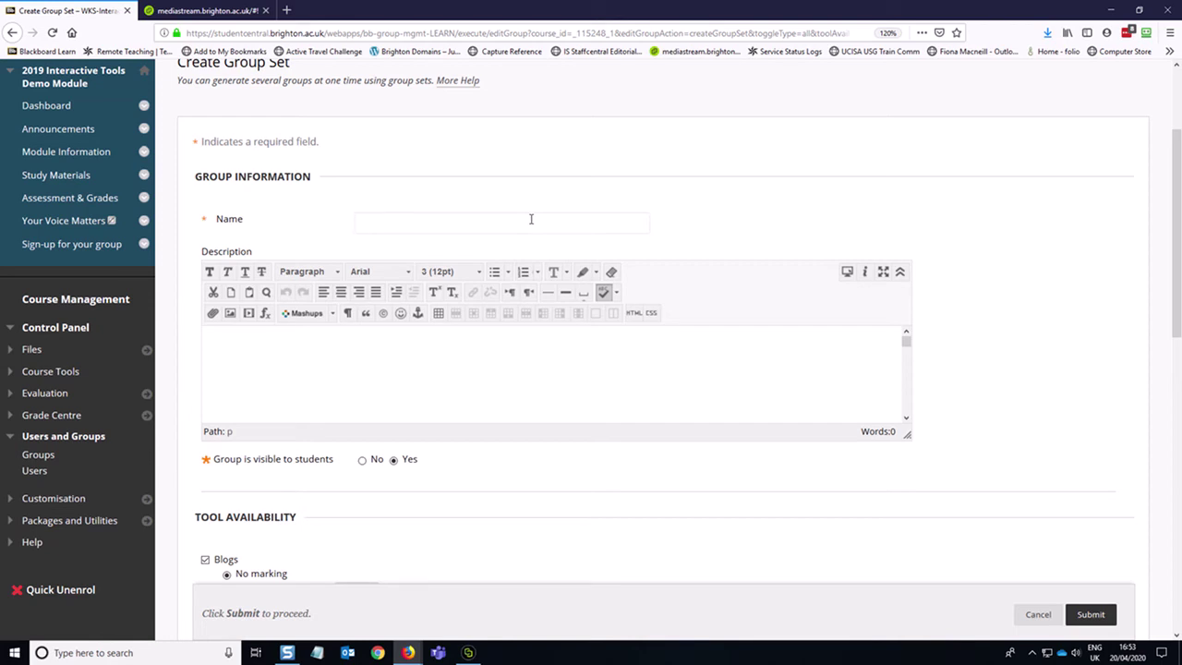
type("Topic Groups")
left_click(702, 355)
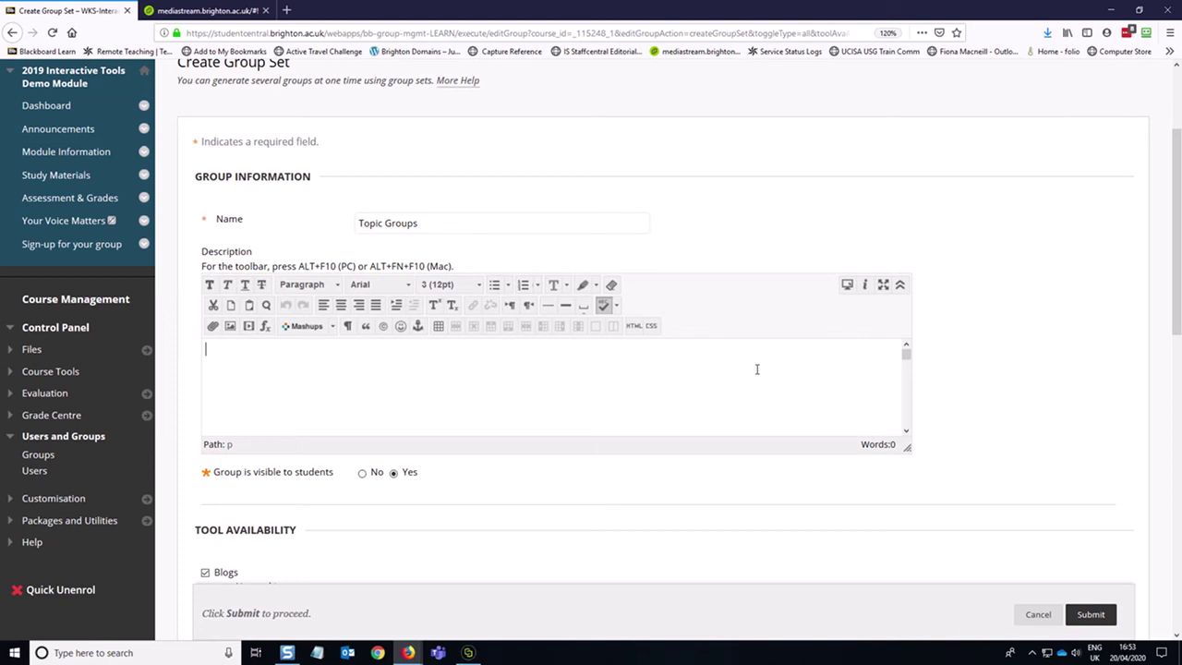
type("How these groups will be used")
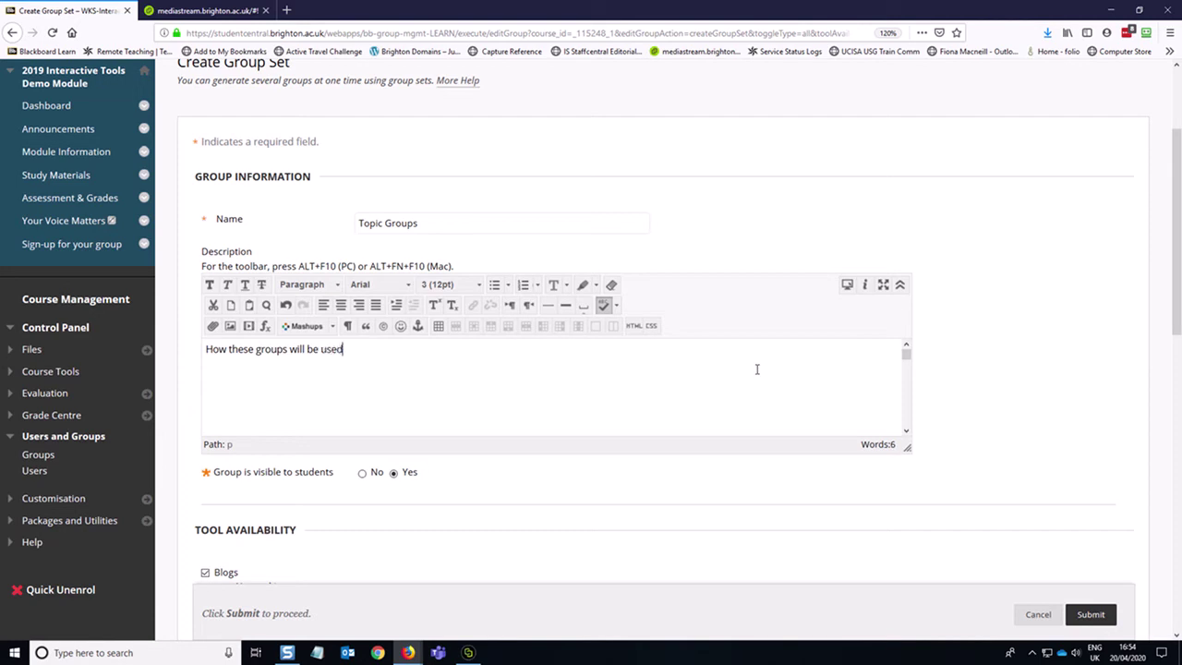
type("... Expectations.")
Copy the full description text into a Notepad document as a backup, and return to the group set form
key("ctrl+a")
key("ctrl+c")
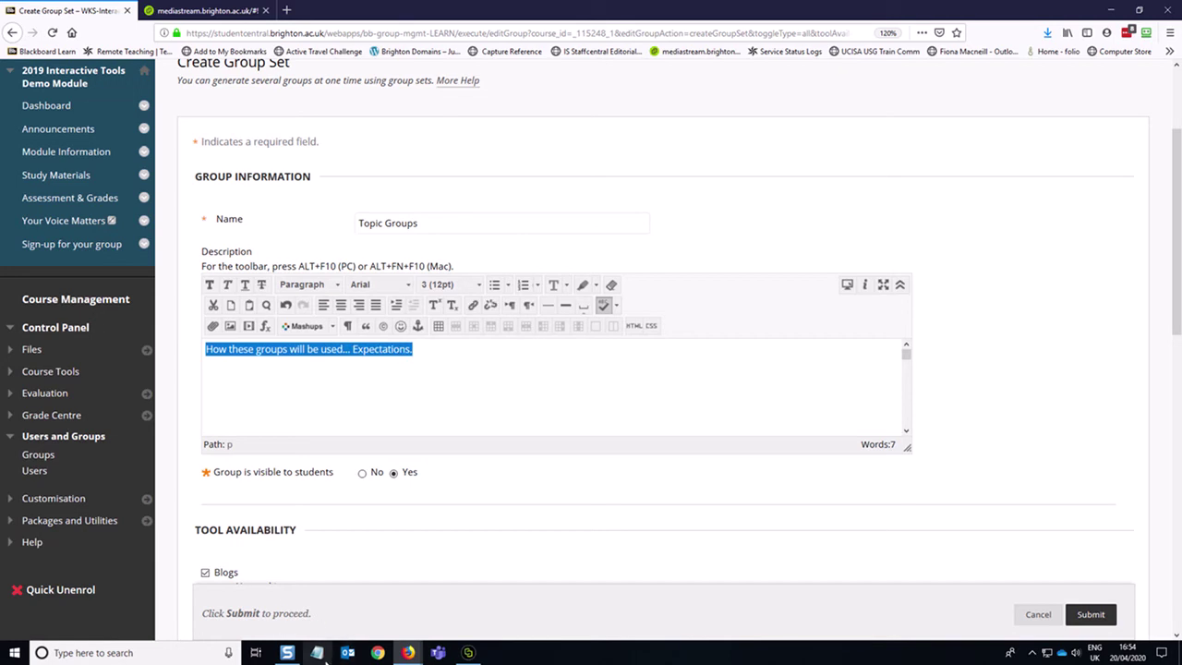
left_click(318, 652)
key("ctrl+v")
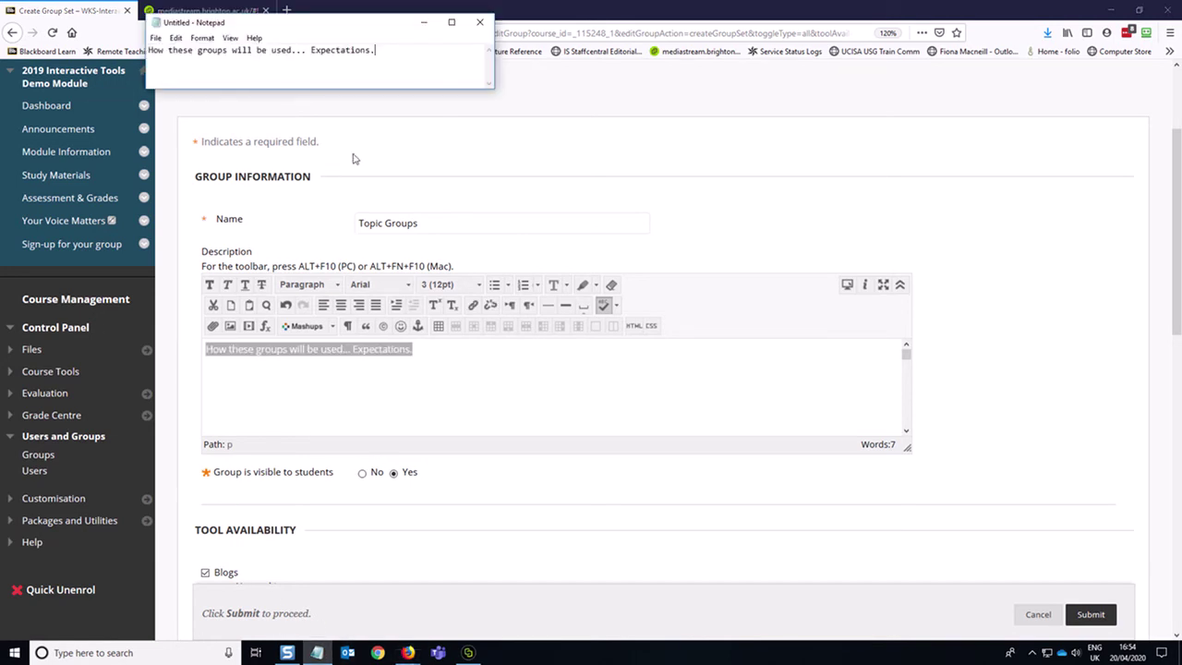
left_click(557, 112)
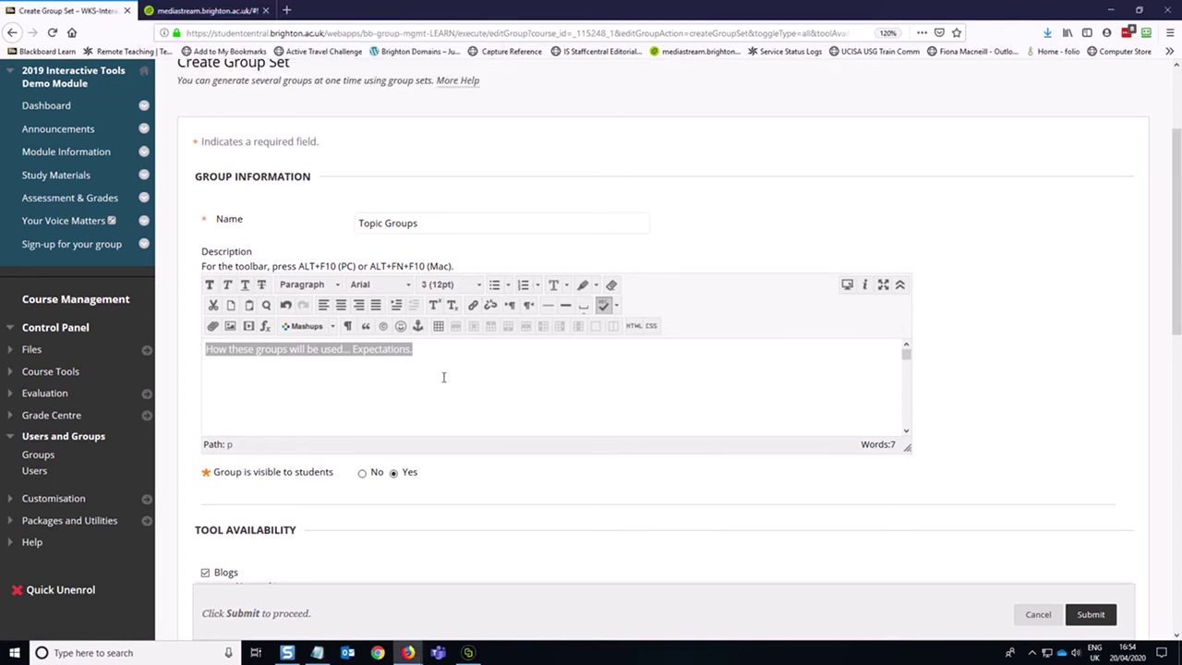
left_click(576, 399)
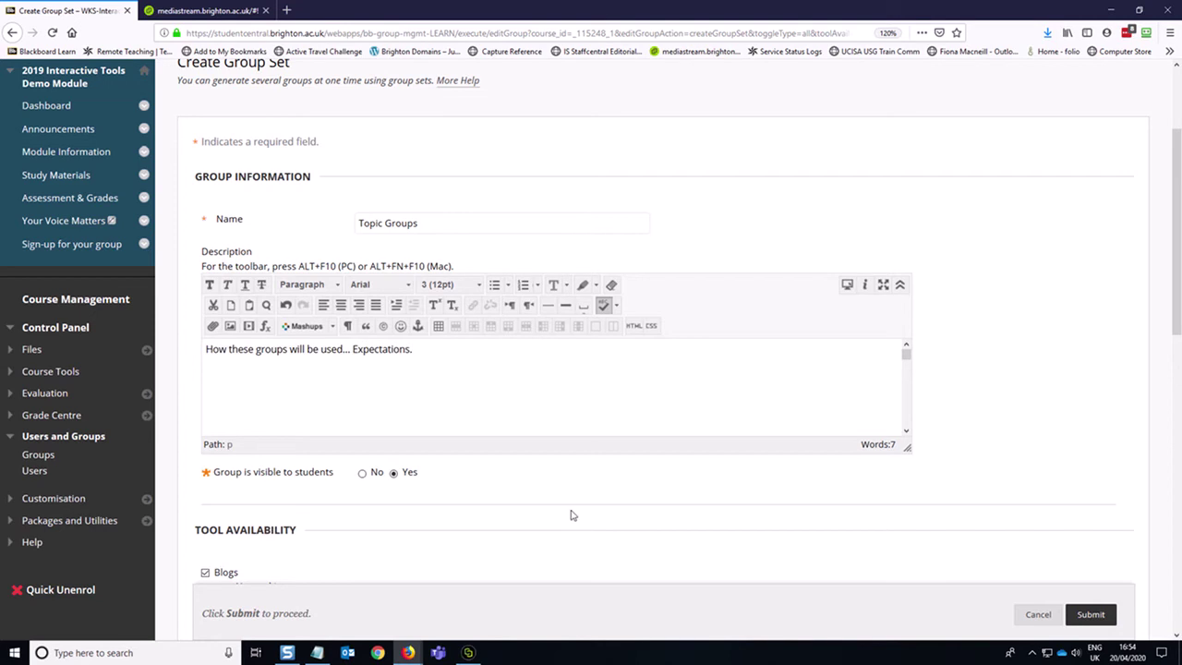
Turn off Blogs, File Exchange, Journals, Tasks, Content Market Tools and Wikis for the group set
scroll(554, 490, "down", 3)
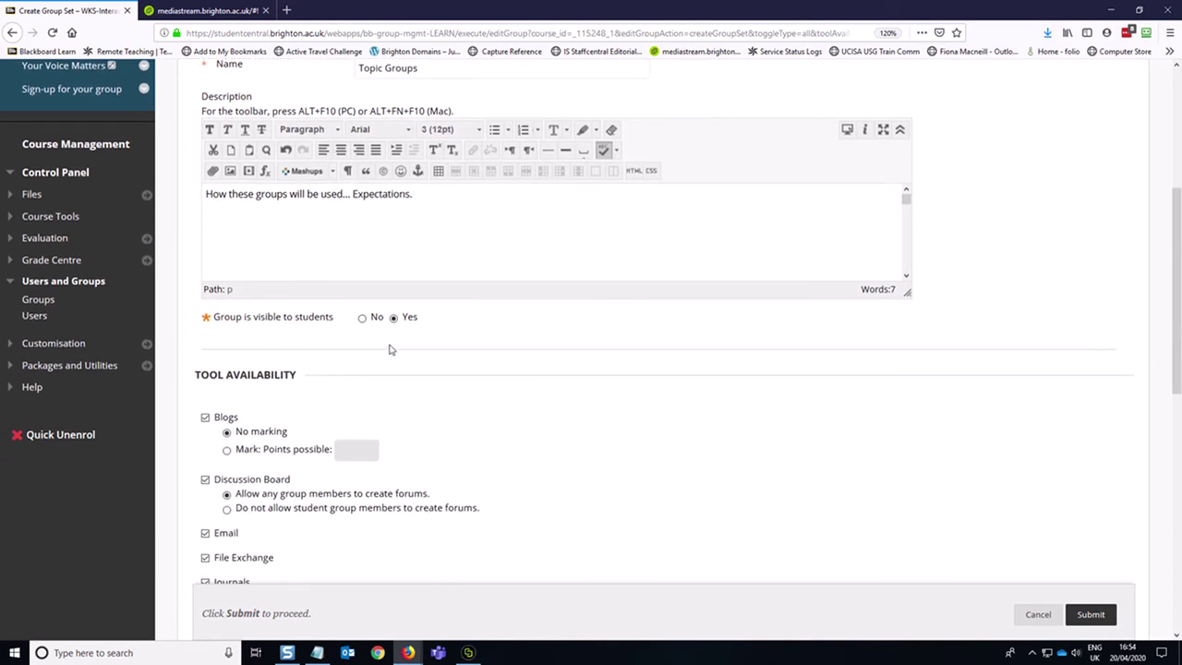
scroll(466, 349, "down", 1)
scroll(466, 349, "down", 2)
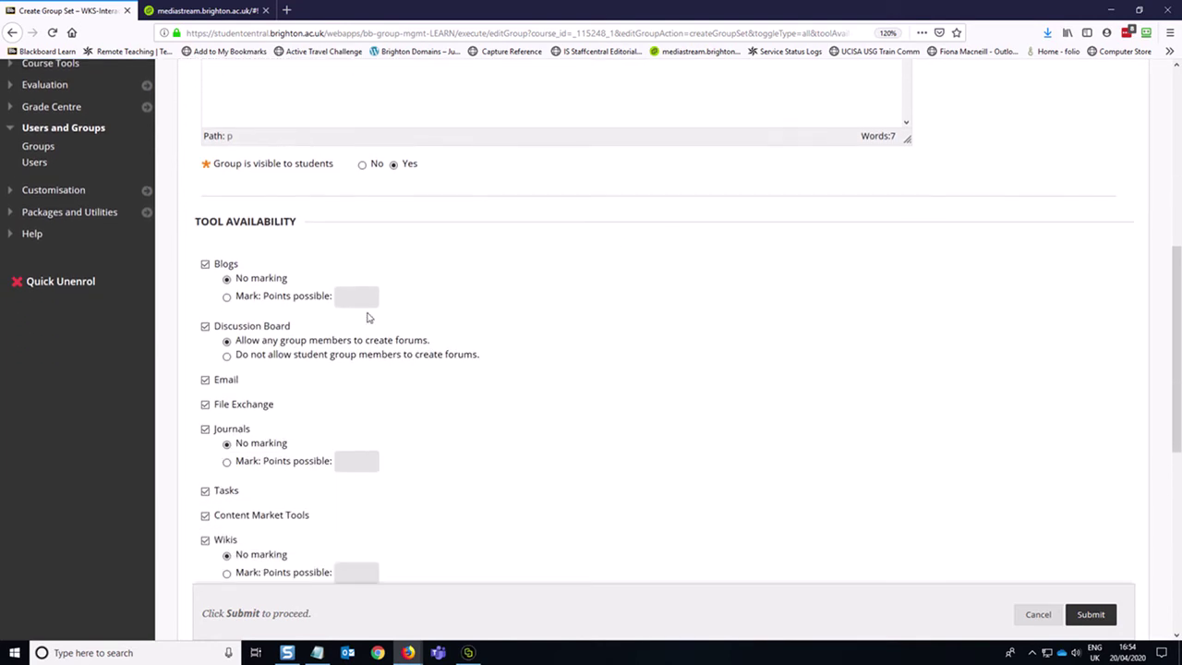
left_click(206, 263)
scroll(414, 267, "down", 2)
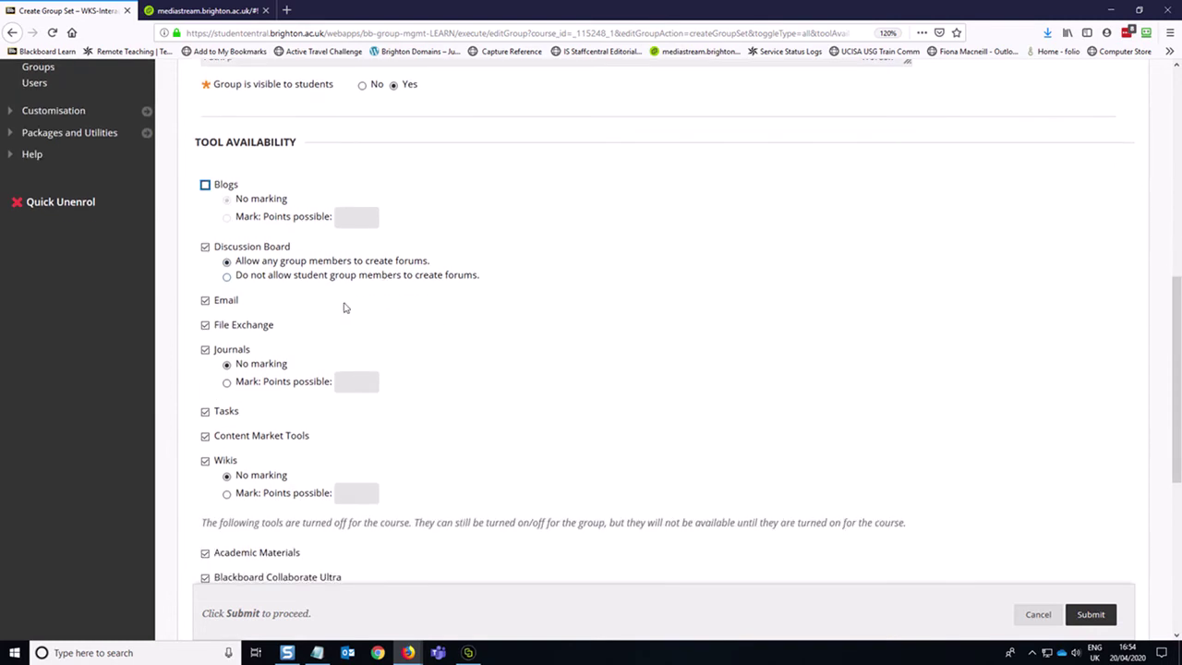
left_click(205, 325)
left_click(205, 349)
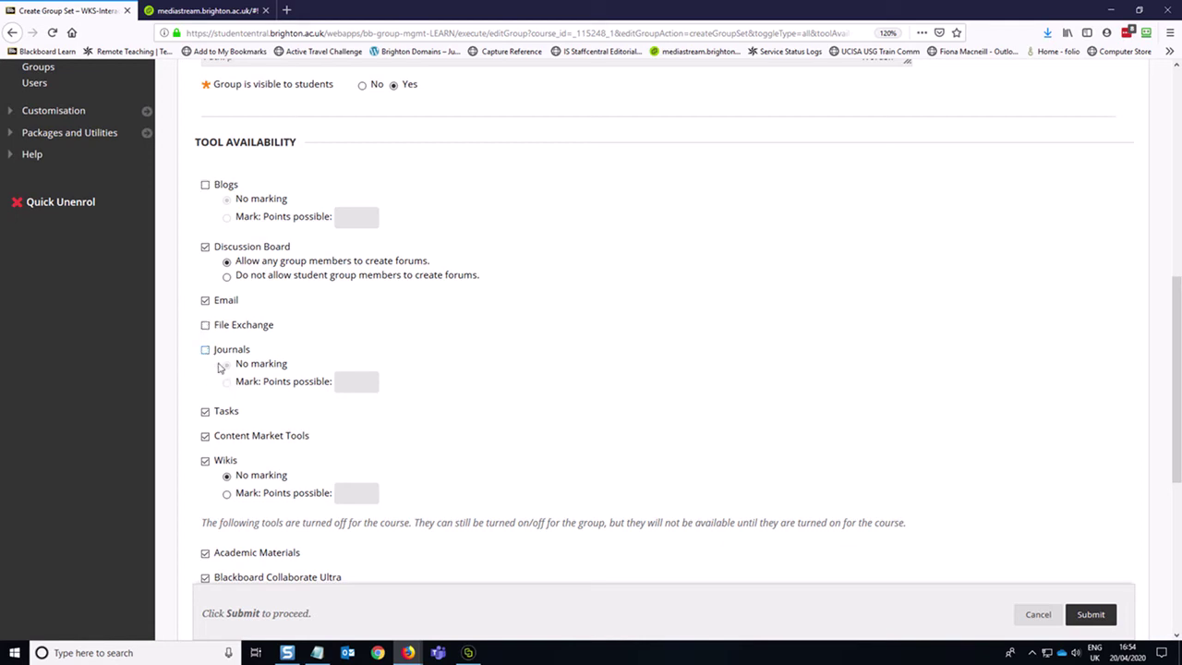
left_click(206, 412)
left_click(205, 436)
left_click(205, 460)
Turn off Academic Materials and Blackboard Collaborate Ultra for the group set
scroll(205, 462, "down", 2)
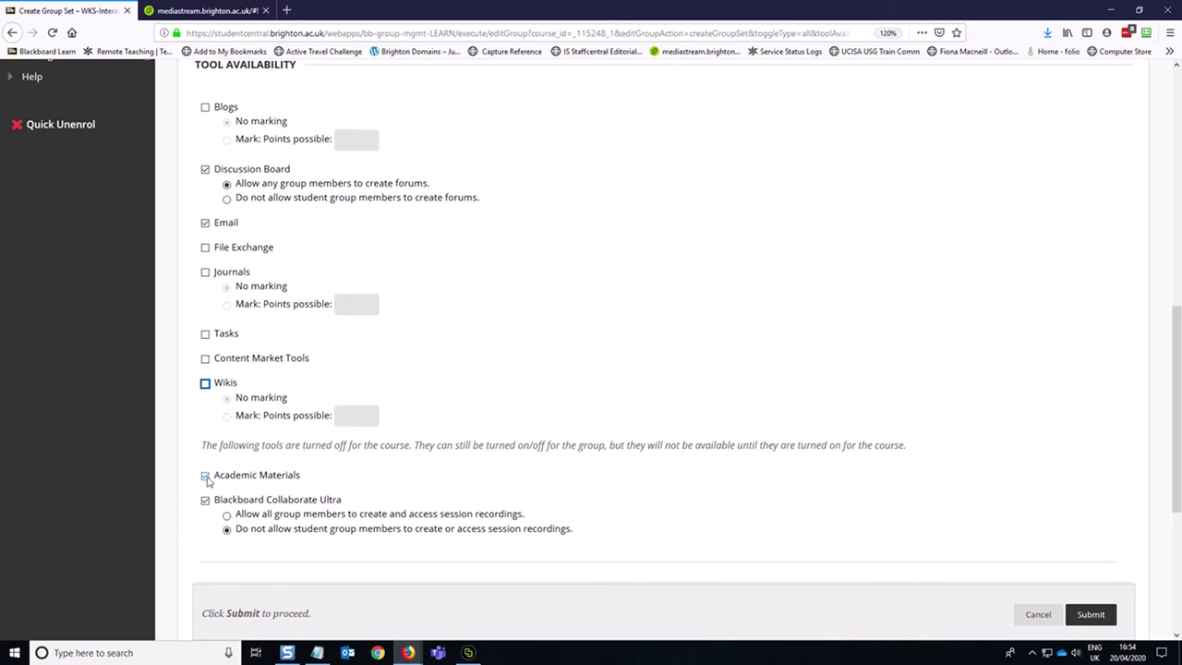
left_click(205, 475)
left_click(205, 500)
Set the Discussion Board so that student group members are not allowed to create forums
scroll(464, 490, "up", 4)
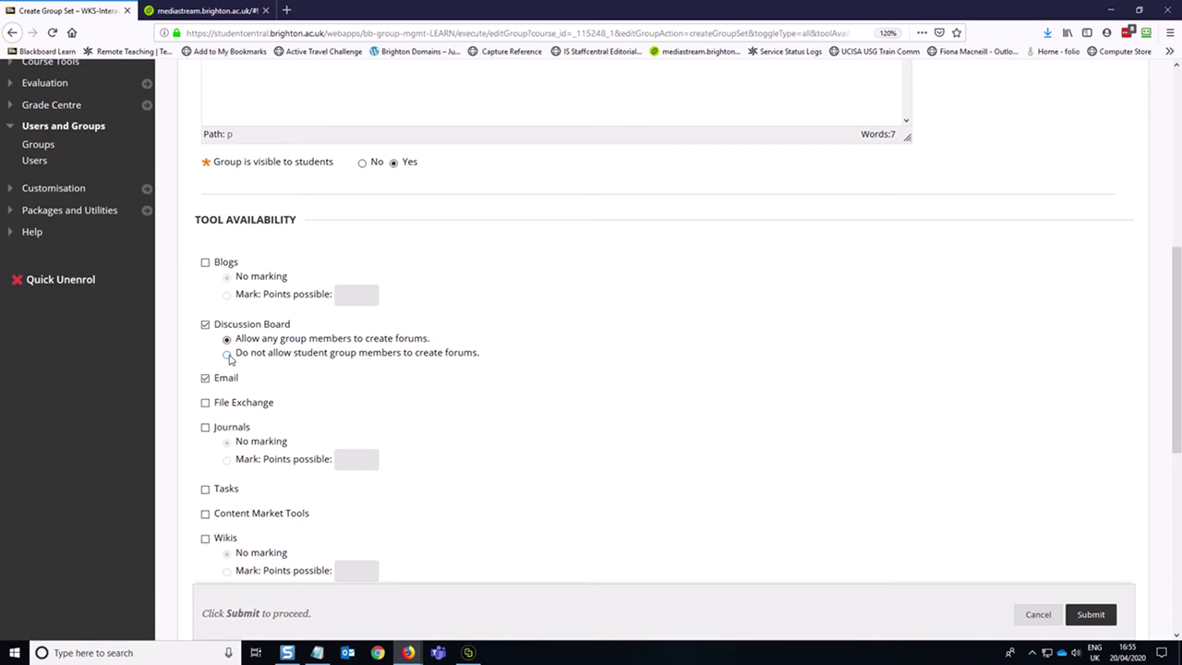
left_click(227, 358)
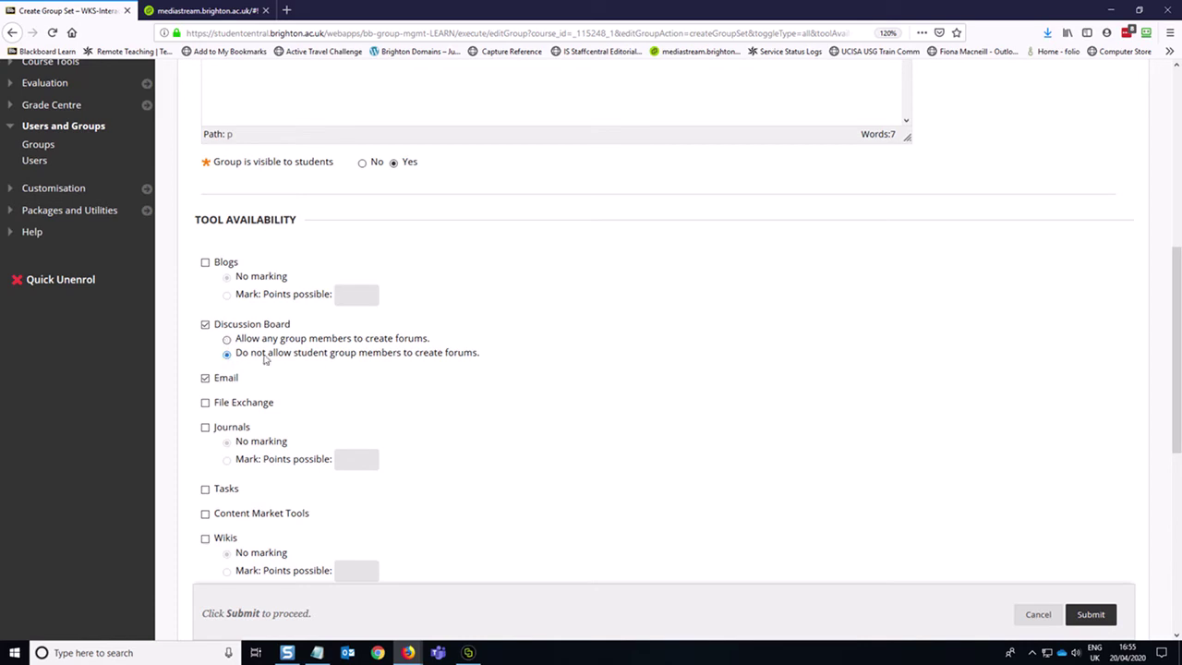
left_click(484, 359)
left_click(589, 353)
Enter the number of groups in the group set options and submit the new group set
scroll(589, 353, "down", 2)
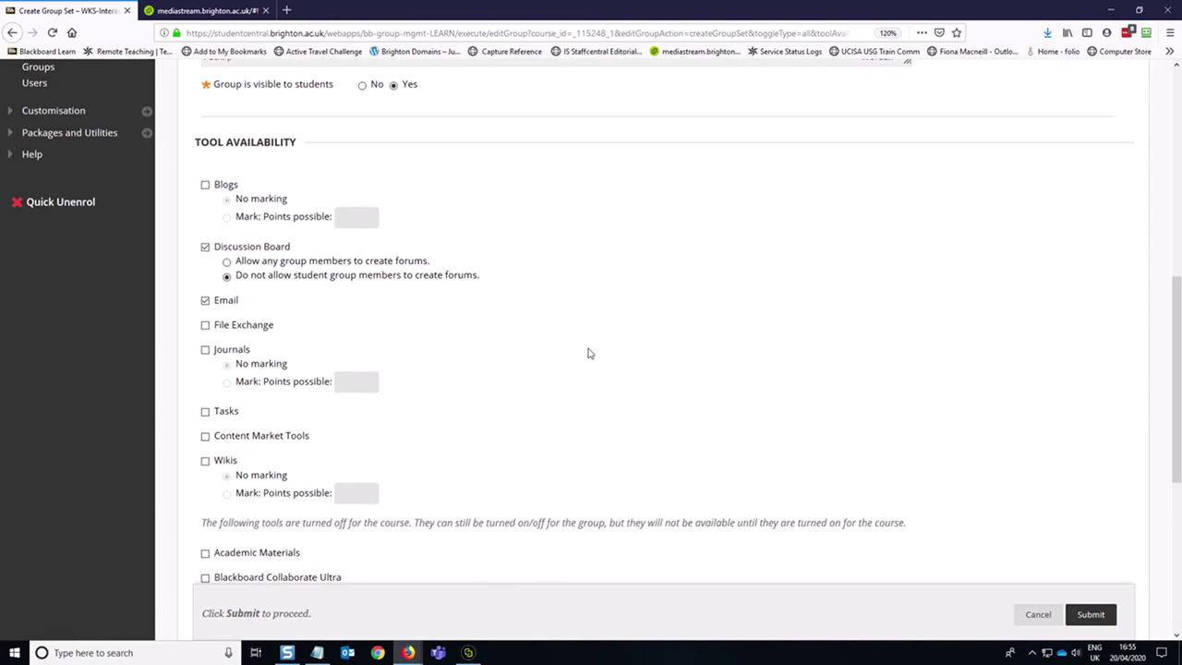
scroll(589, 353, "down", 4)
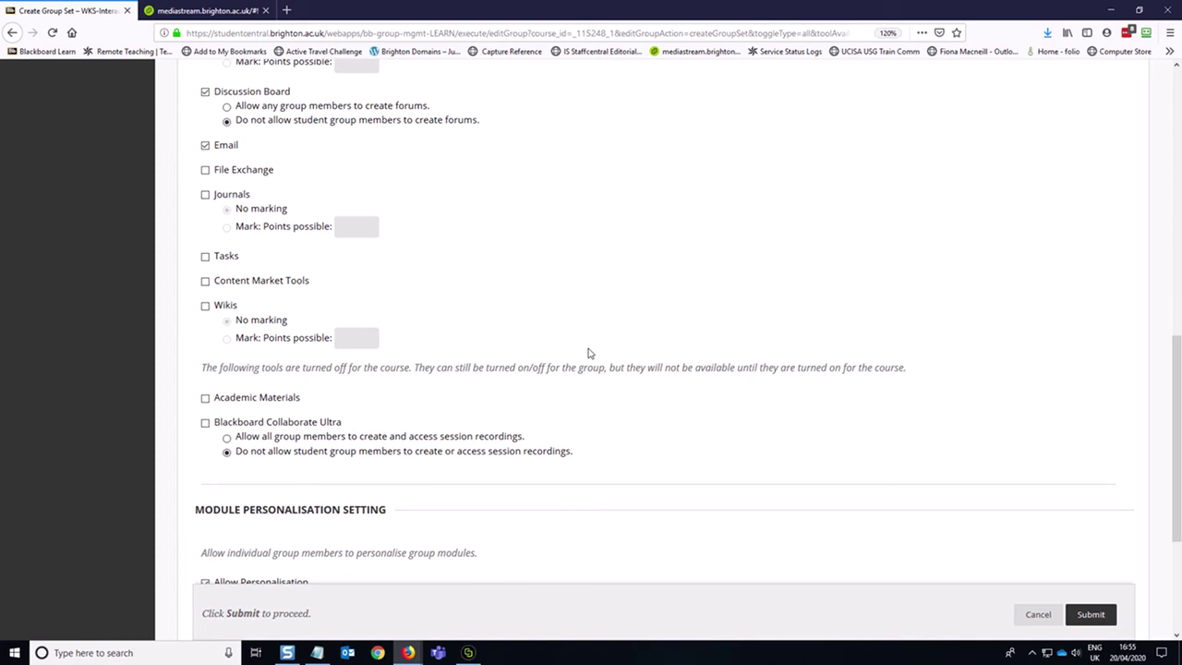
scroll(589, 353, "down", 2)
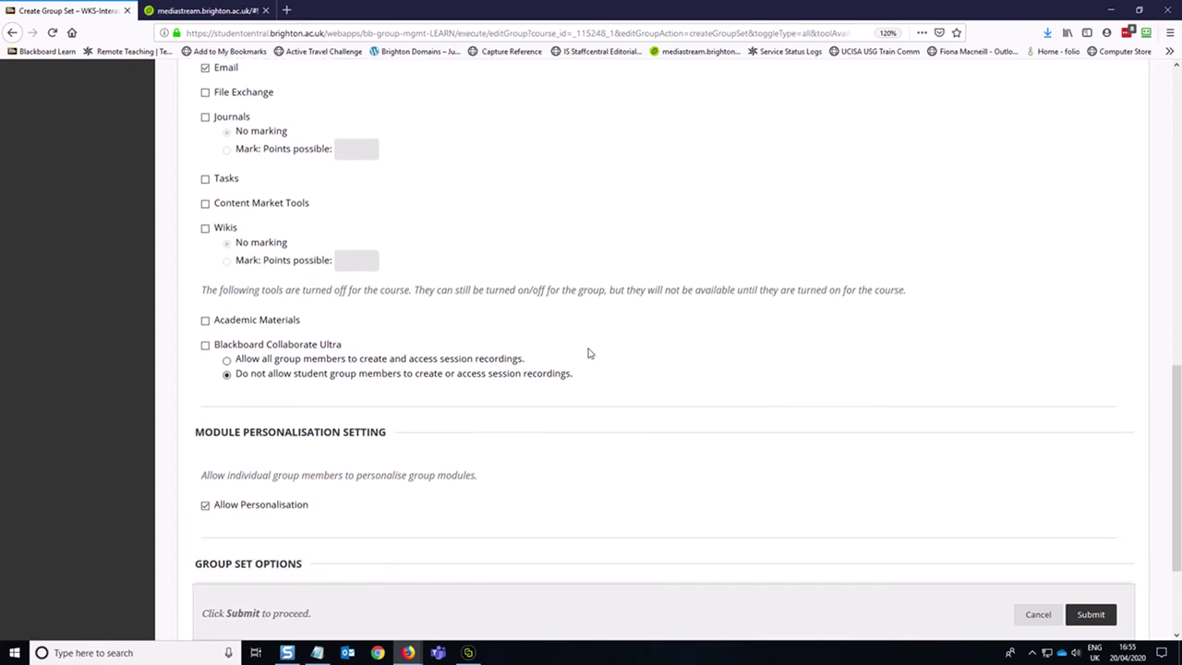
scroll(589, 353, "down", 4)
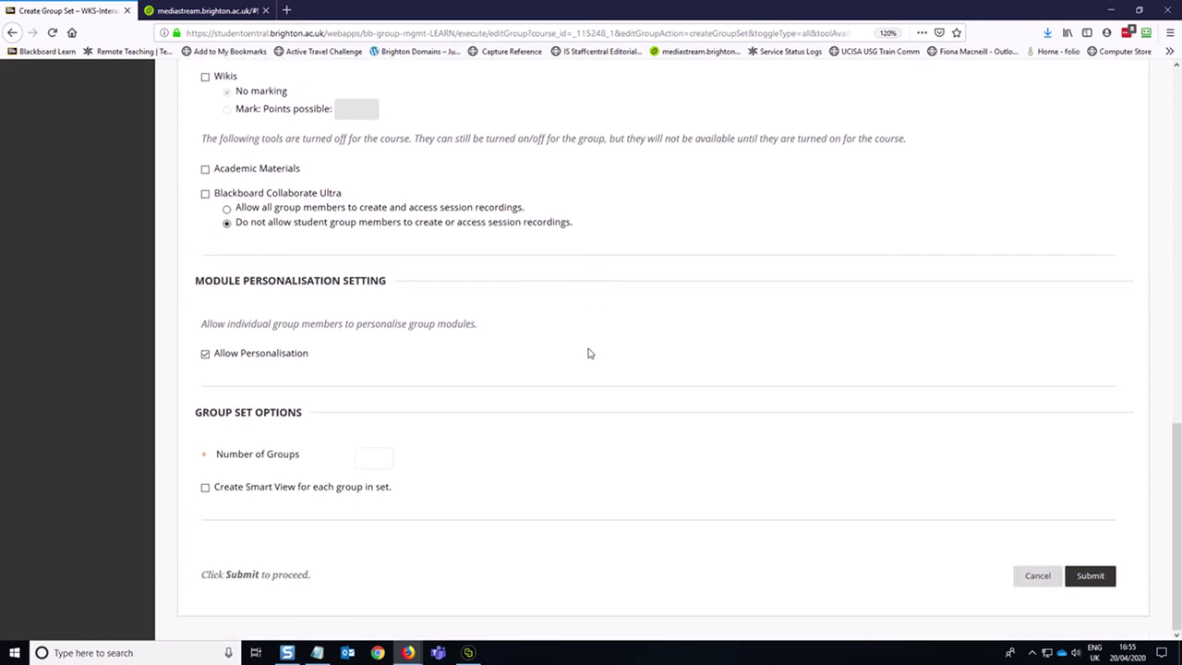
left_click(374, 458)
left_click(1095, 578)
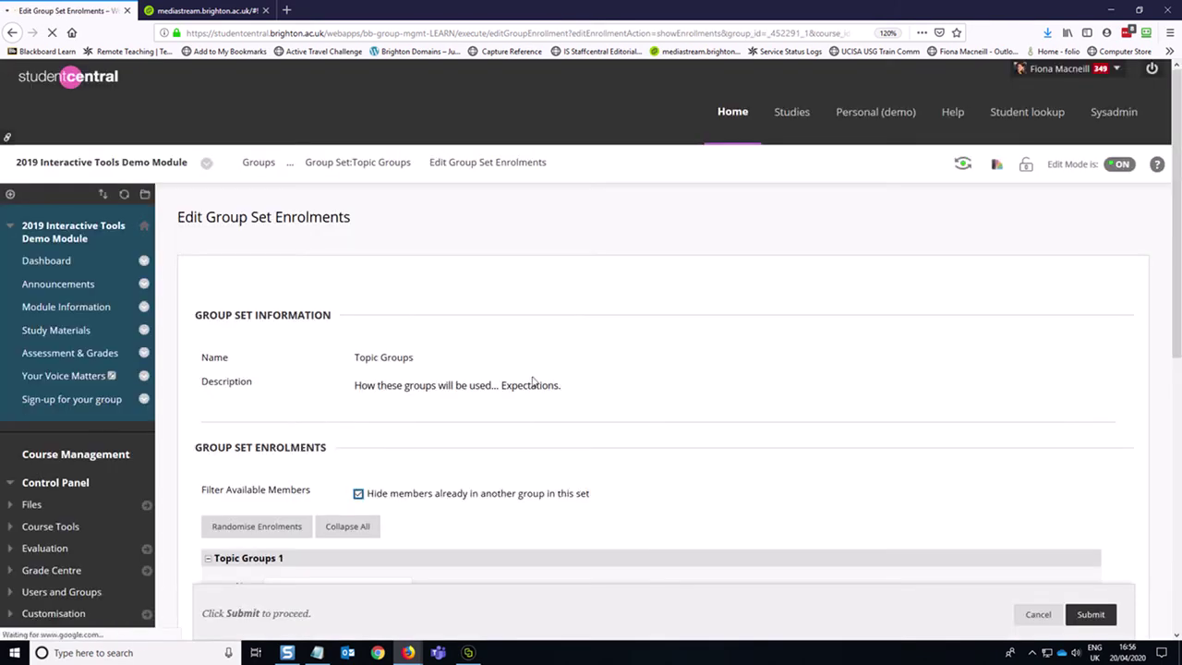
Rename Topic Groups 1 as "Solar Power" and Topic Groups 2 as "Recycling" in the group set enrolments
scroll(534, 290, "down", 3)
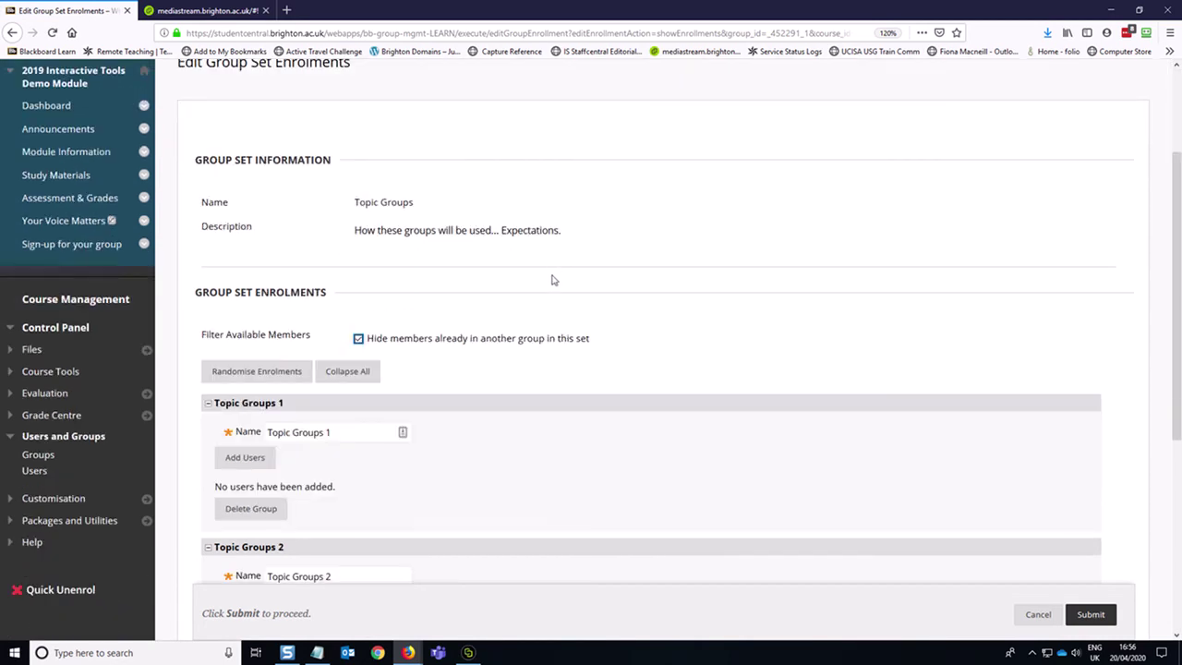
scroll(536, 272, "down", 2)
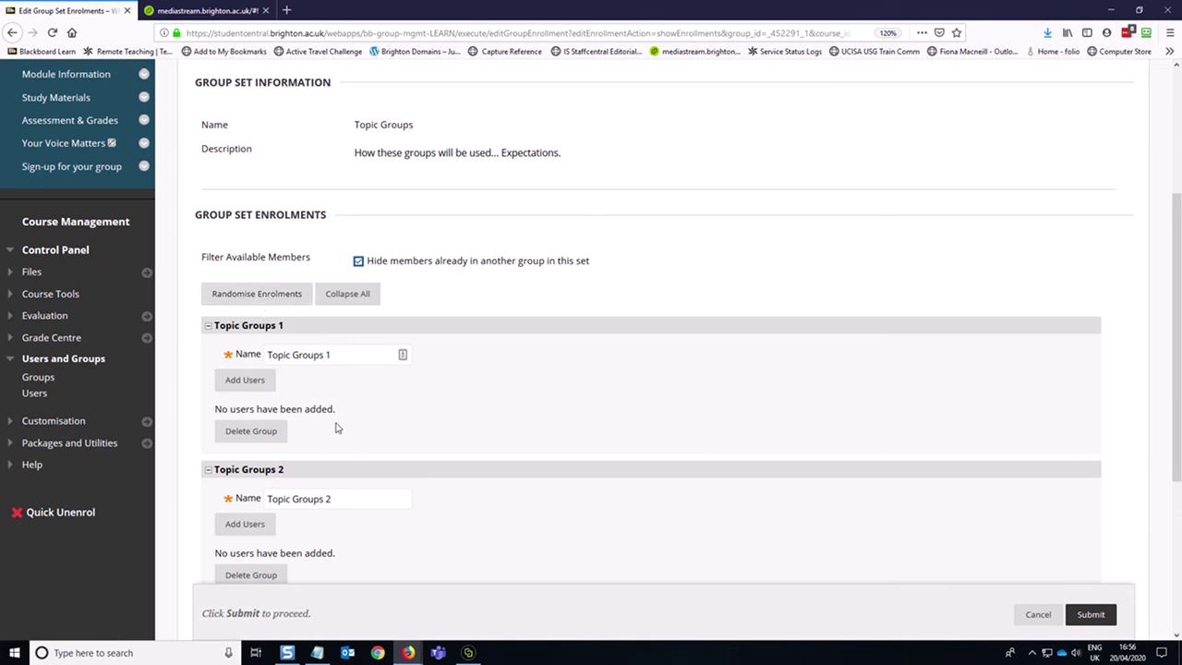
scroll(337, 427, "down", 1)
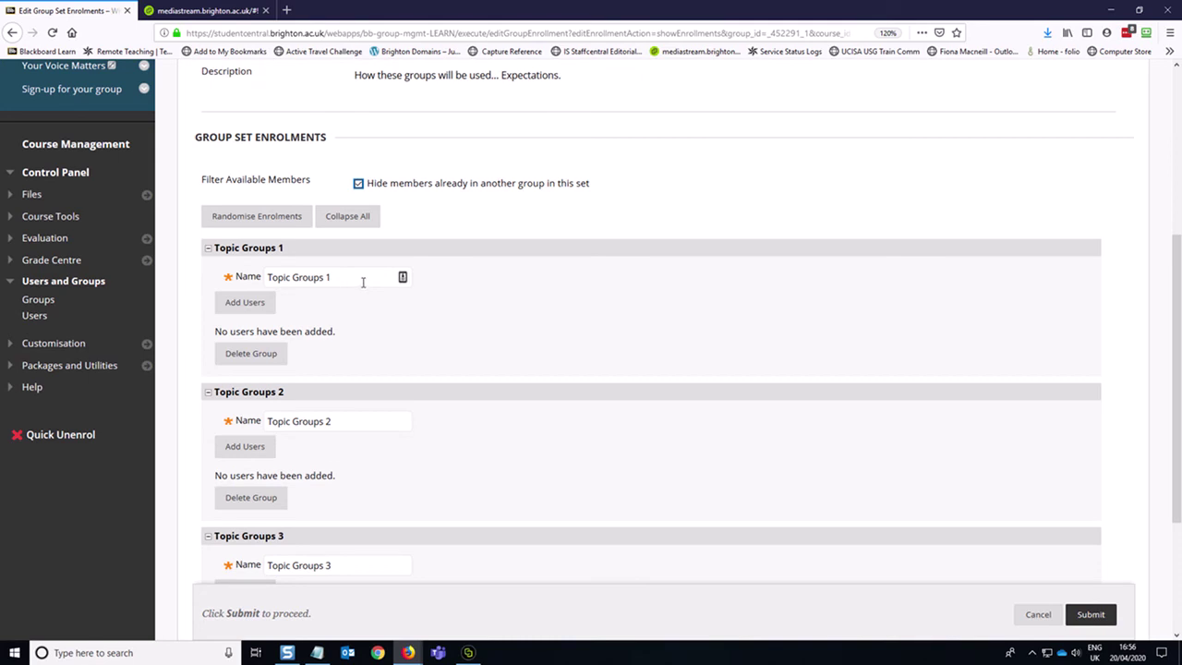
left_click_drag(360, 275, 256, 306)
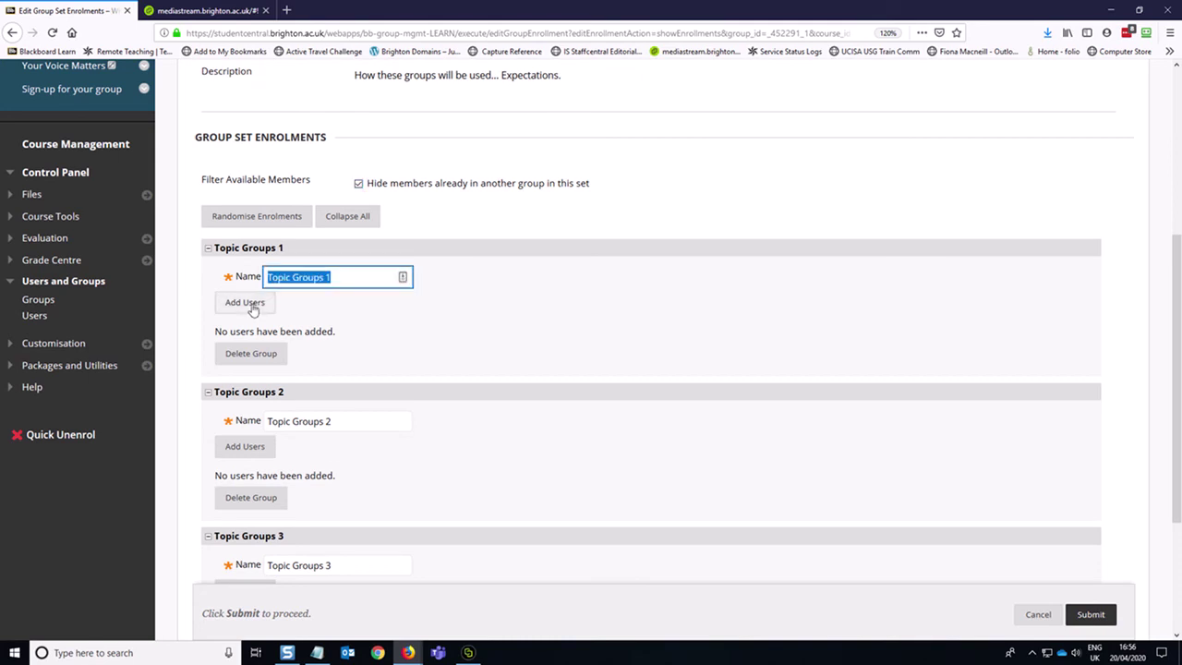
type("Solar")
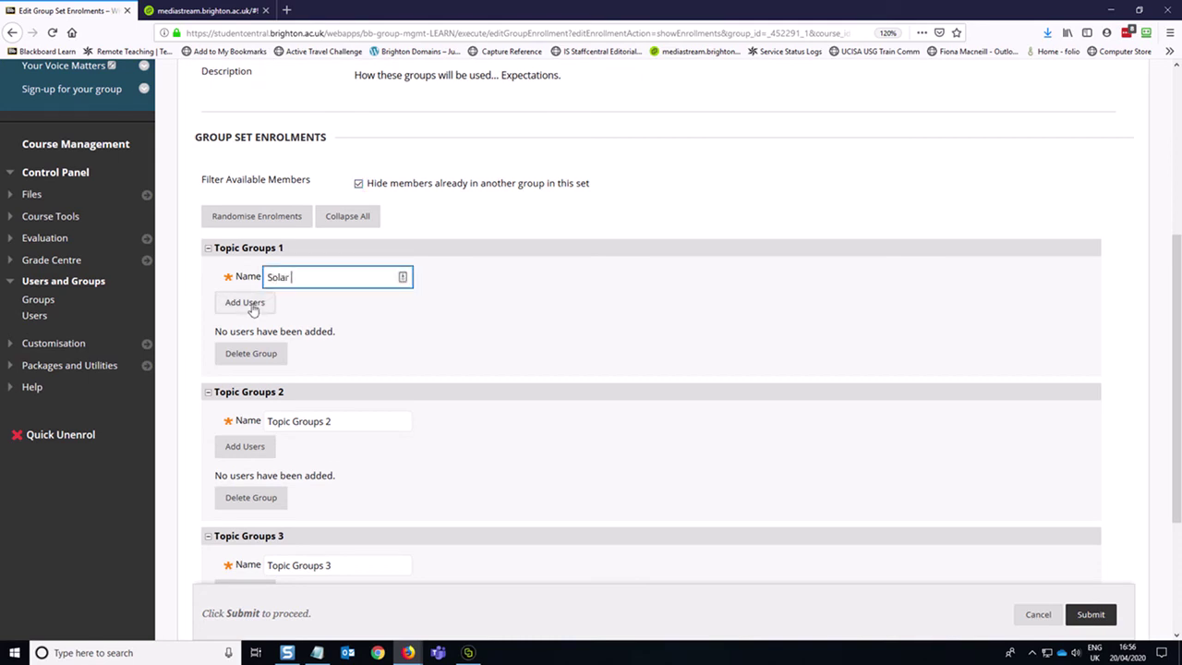
type(" Power")
key("Tab")
type("Re")
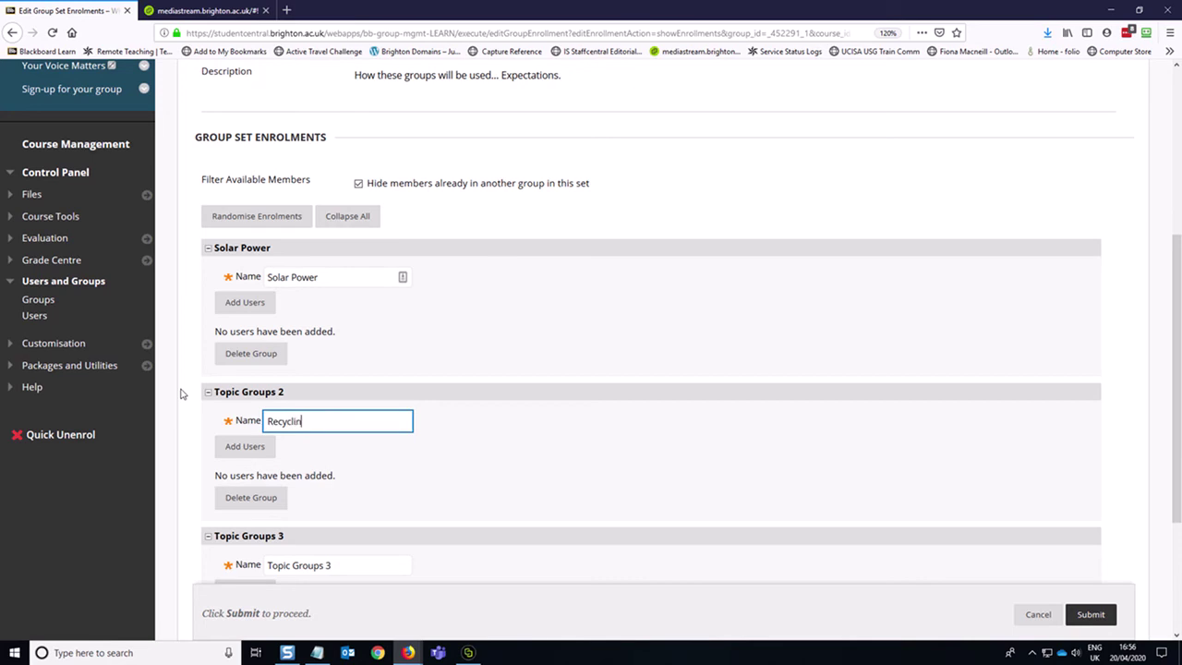
Rename Topic Groups 3 as "Green Energy"
scroll(382, 483, "down", 2)
key("Tab")
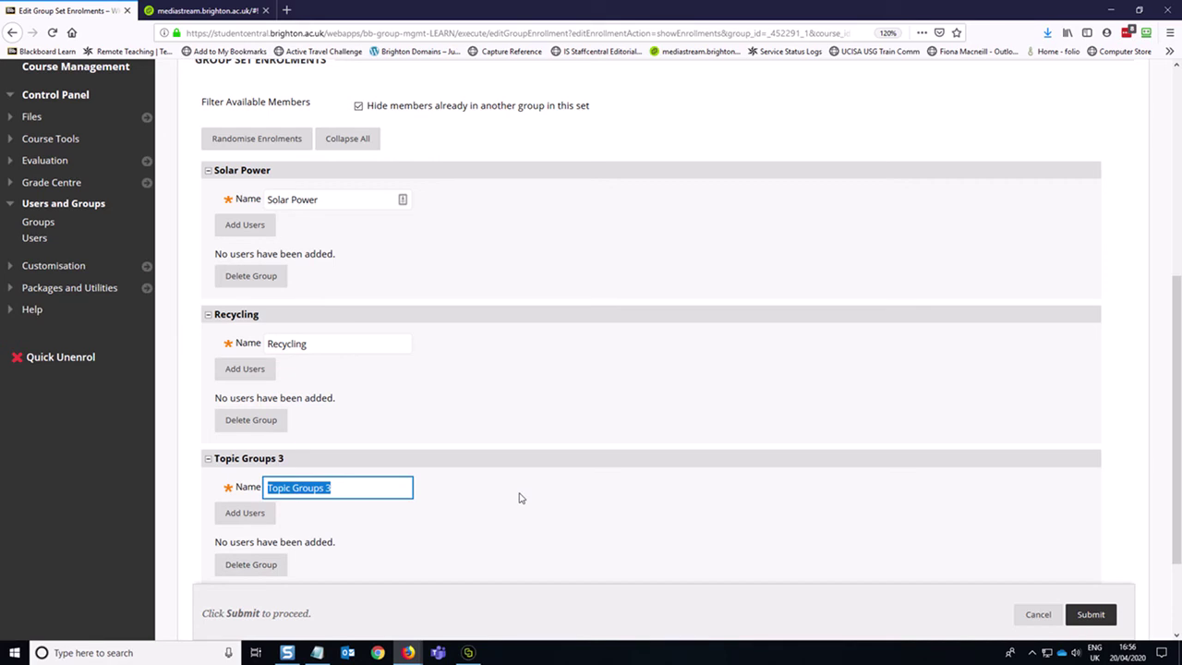
type("Green energy")
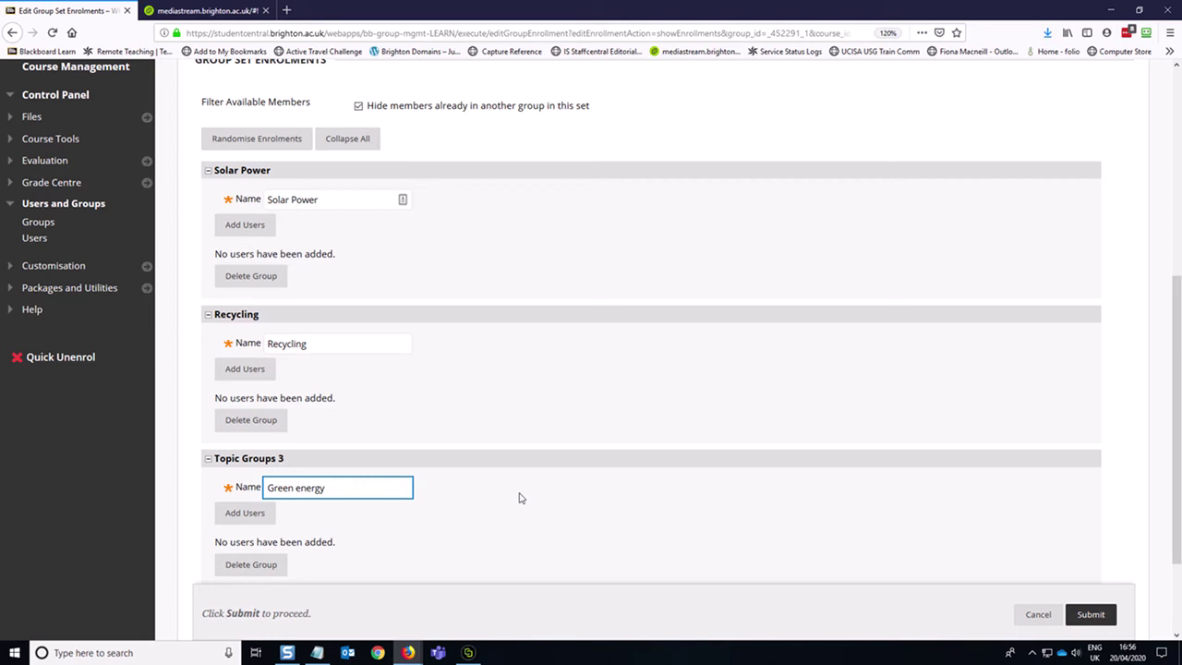
key("BackSpace")
type("E")
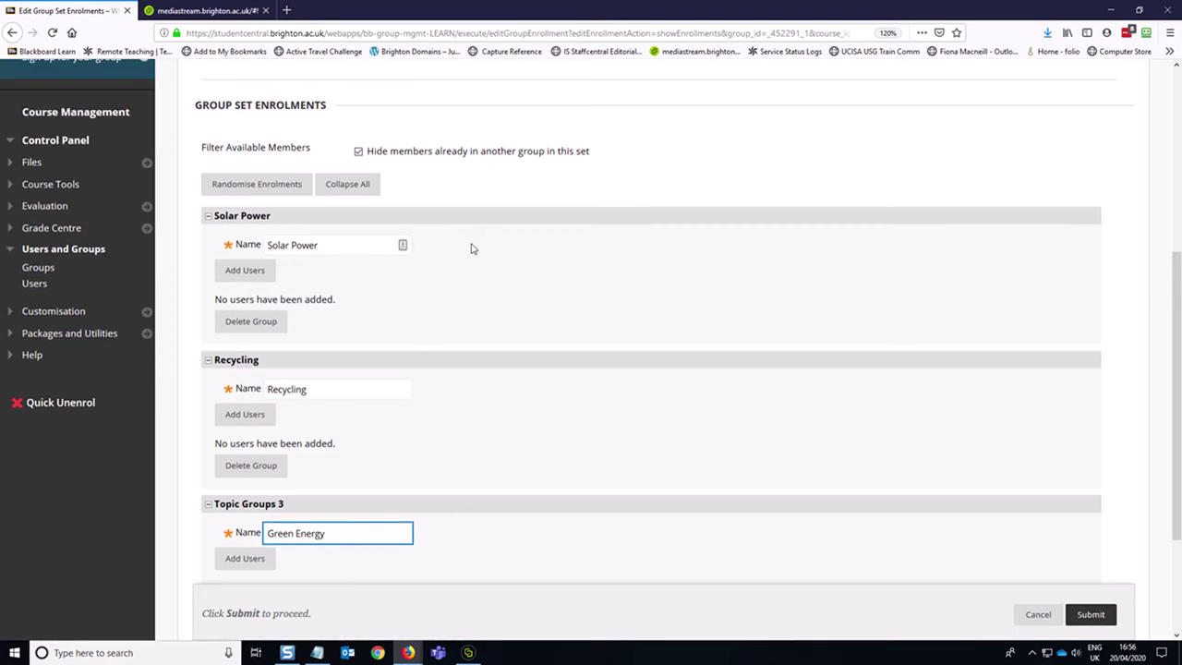
Start adding users to the Solar Power group and list all users regardless of role
scroll(443, 249, "up", 1)
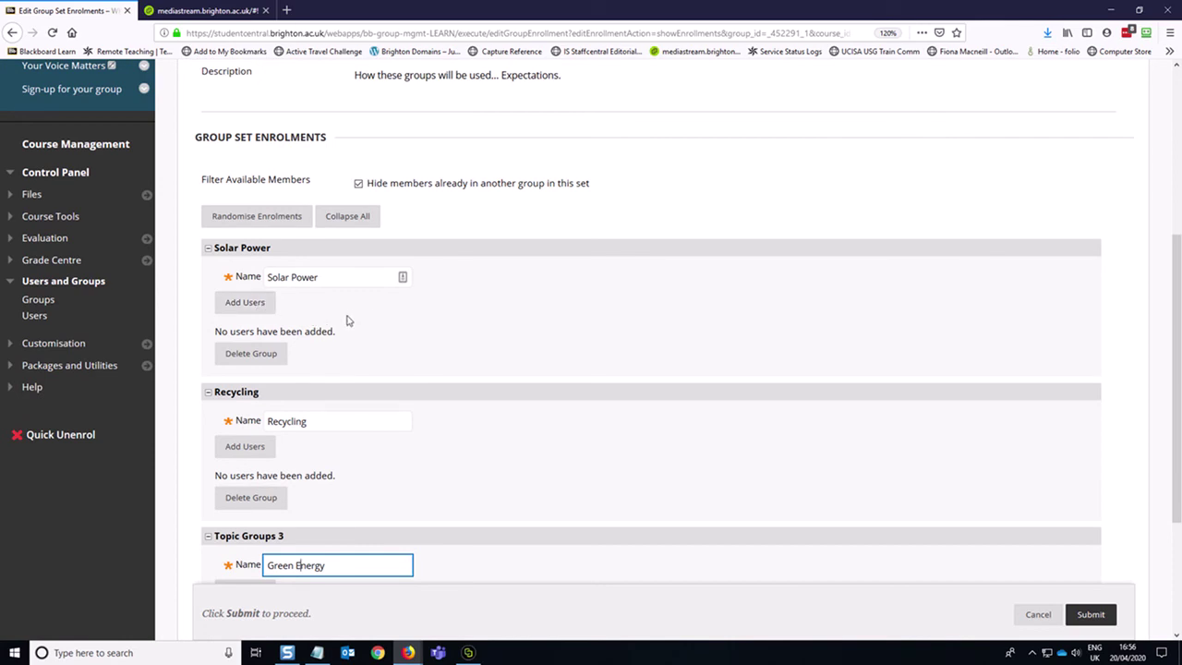
left_click(233, 305)
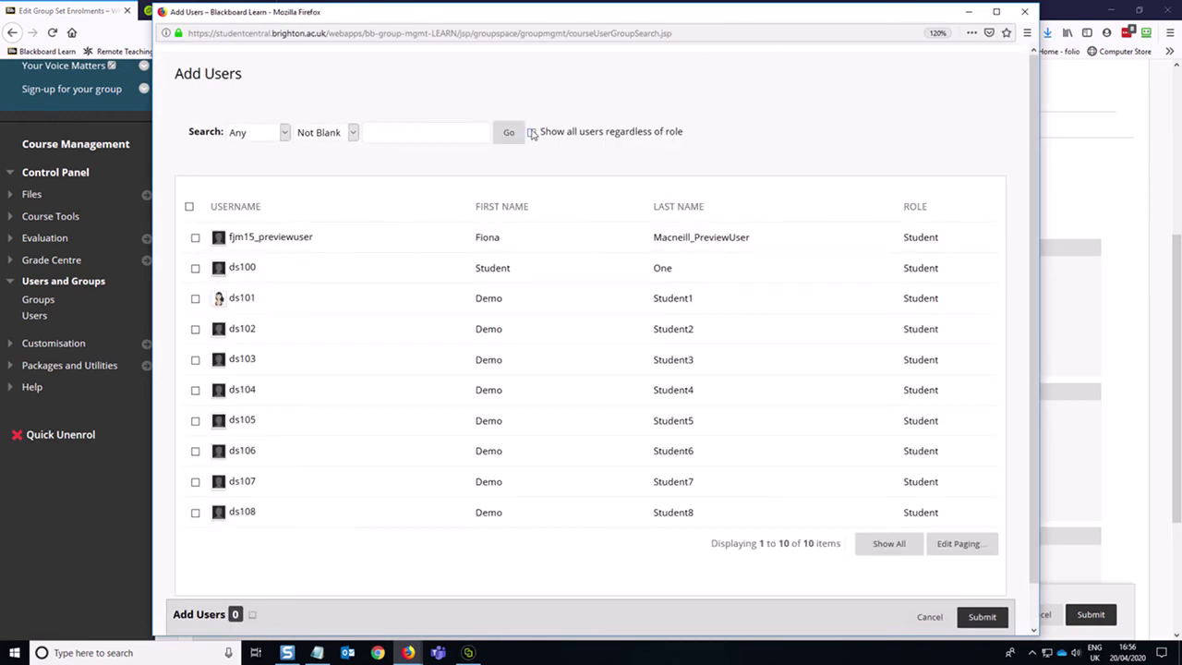
left_click(532, 133)
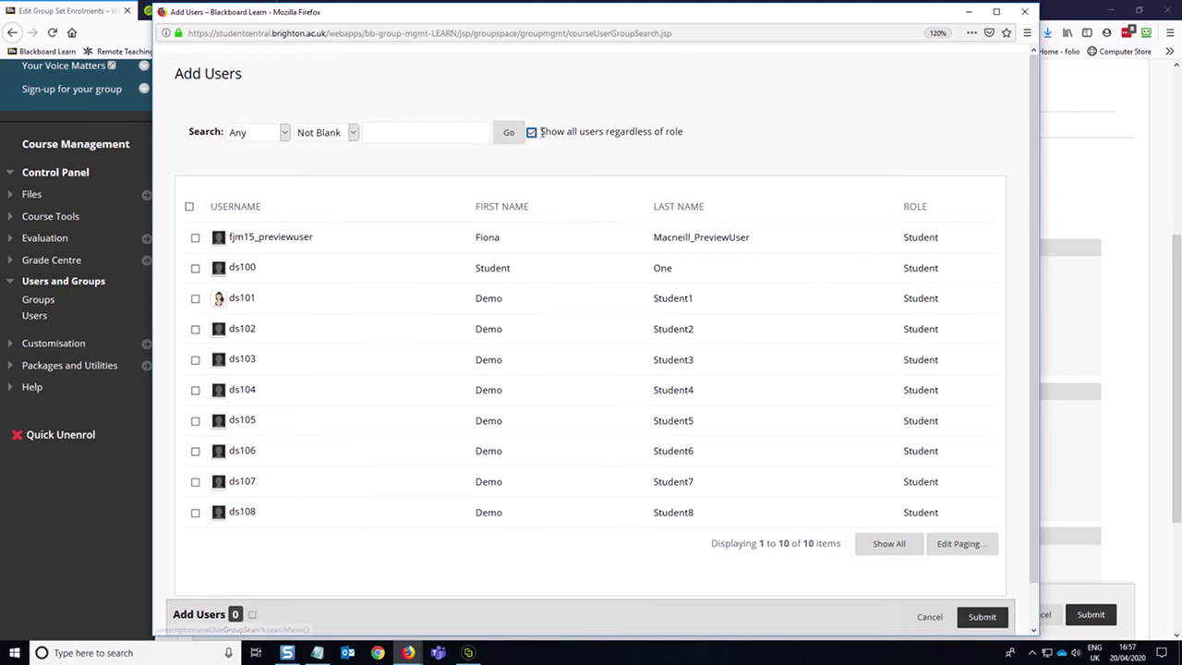
left_click(508, 132)
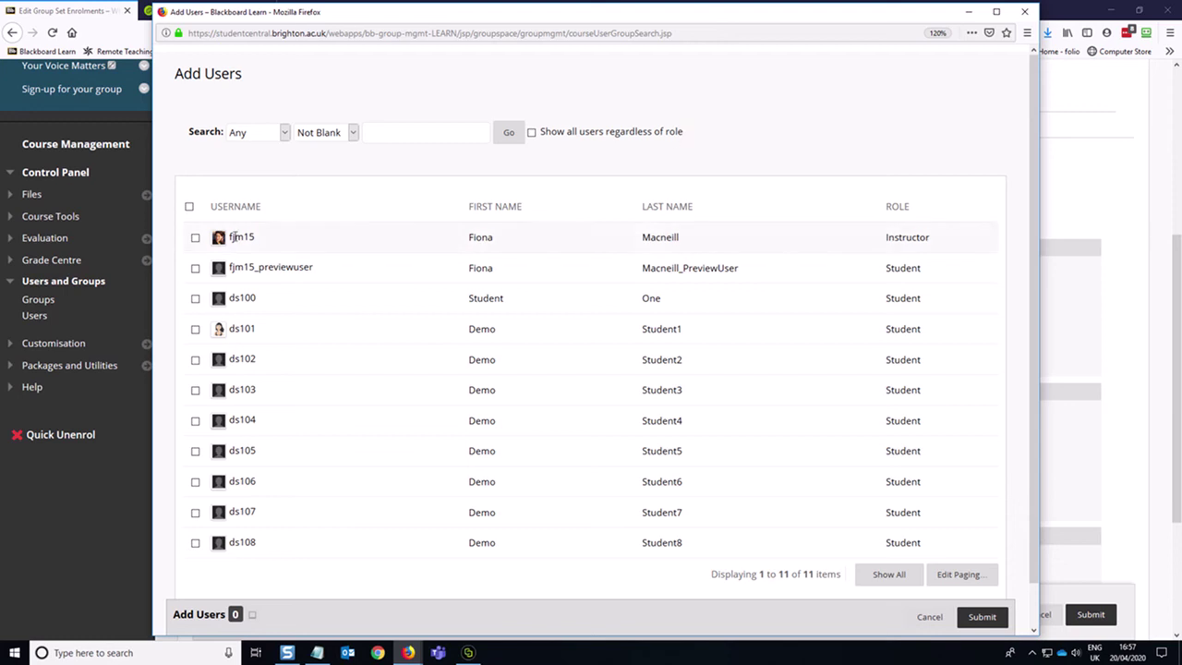
Select the instructor, Student1 and Student3 and submit them as members of the Solar Power group
left_click(196, 238)
left_click(195, 331)
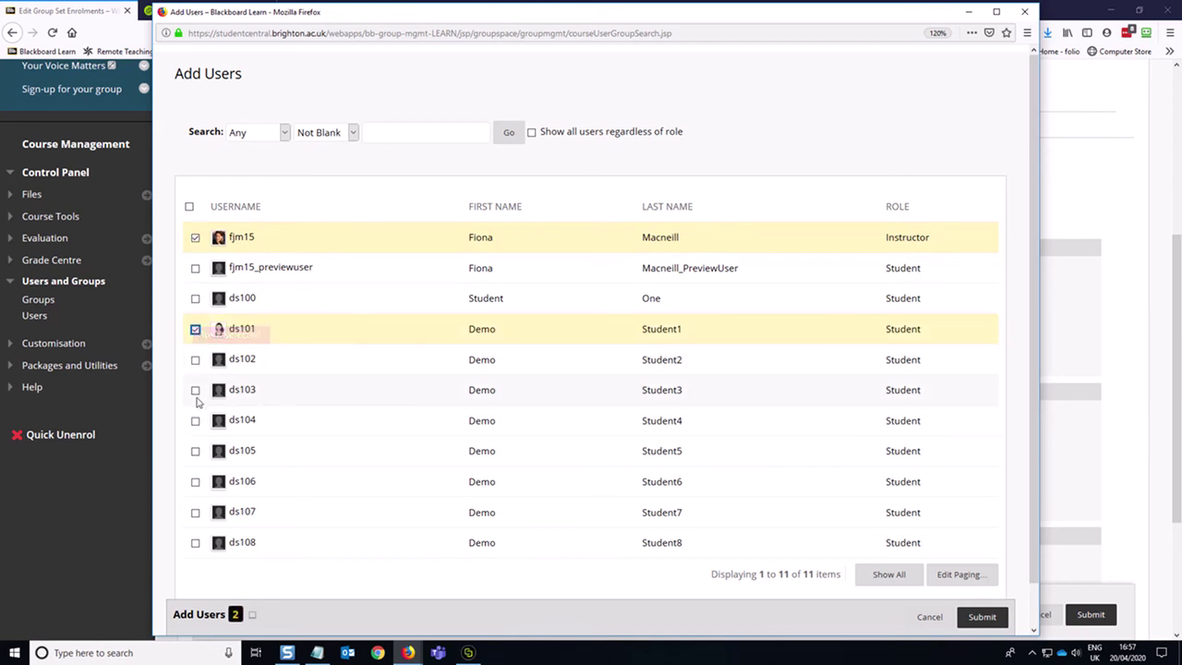
left_click(196, 392)
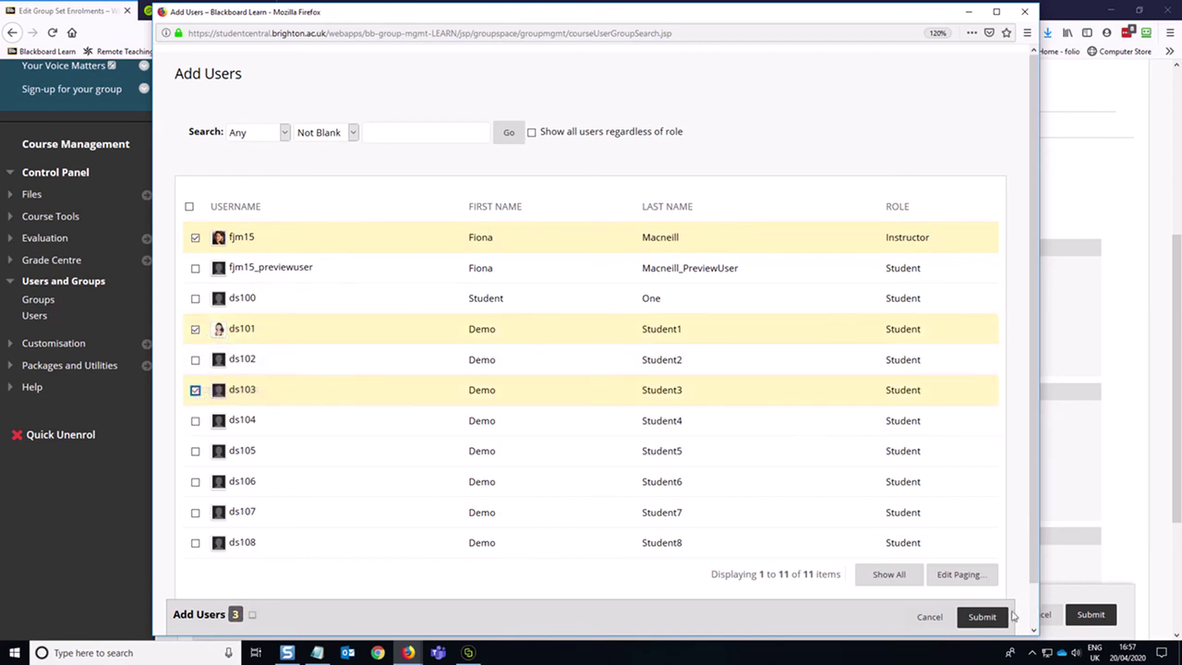
left_click(995, 615)
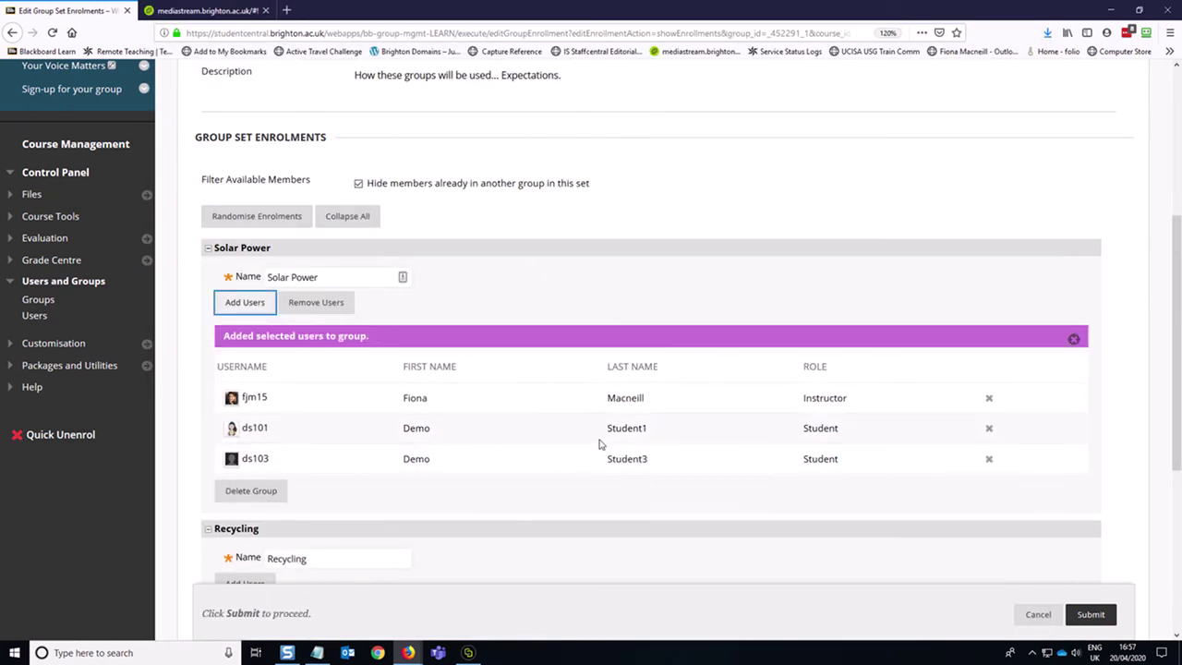
Review the Solar Power, Recycling and Green Energy enrolments and submit the group set enrolments
scroll(600, 447, "down", 3)
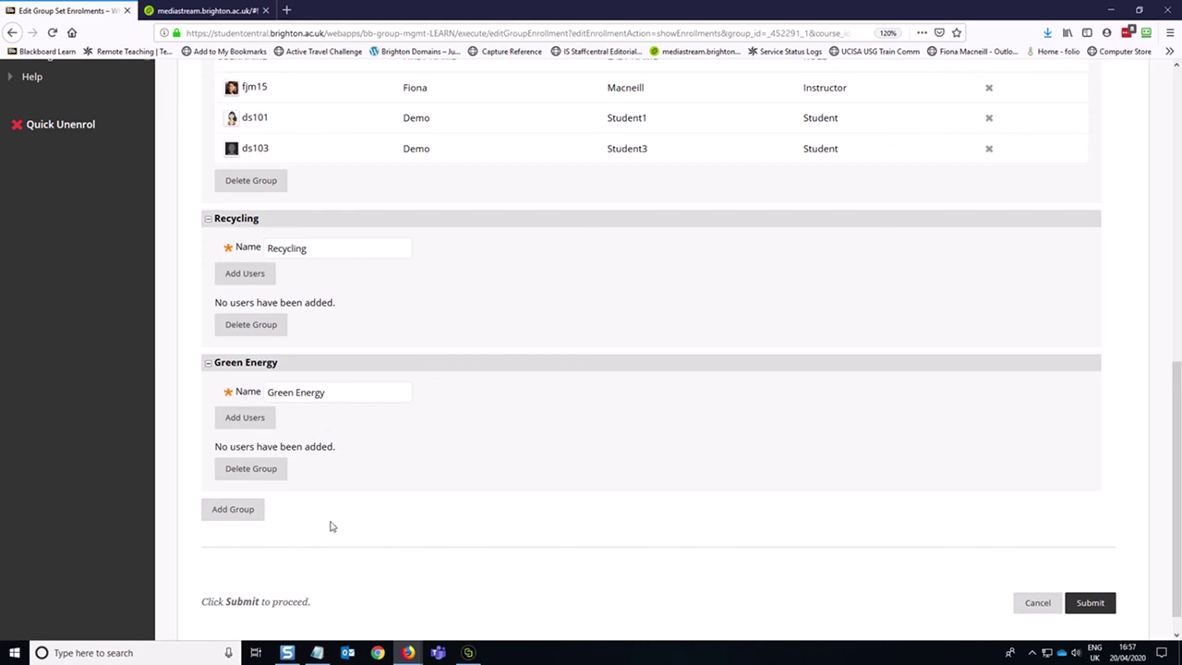
scroll(628, 487, "up", 1)
scroll(632, 485, "up", 2)
scroll(634, 484, "up", 5)
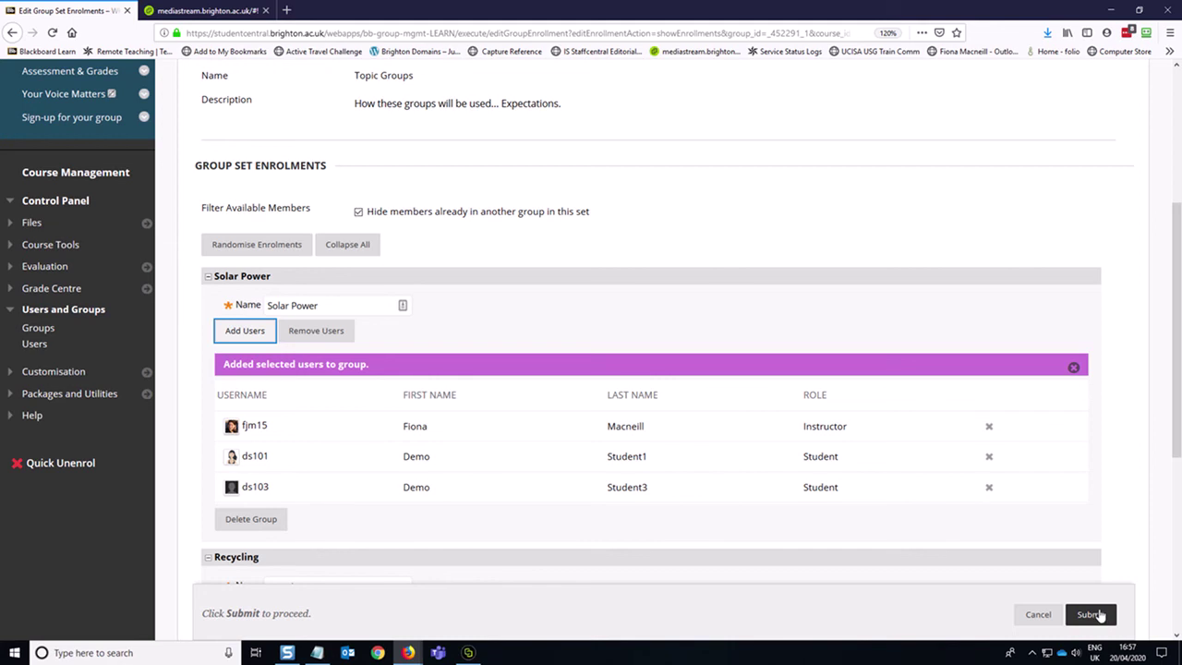
scroll(989, 511, "down", 2)
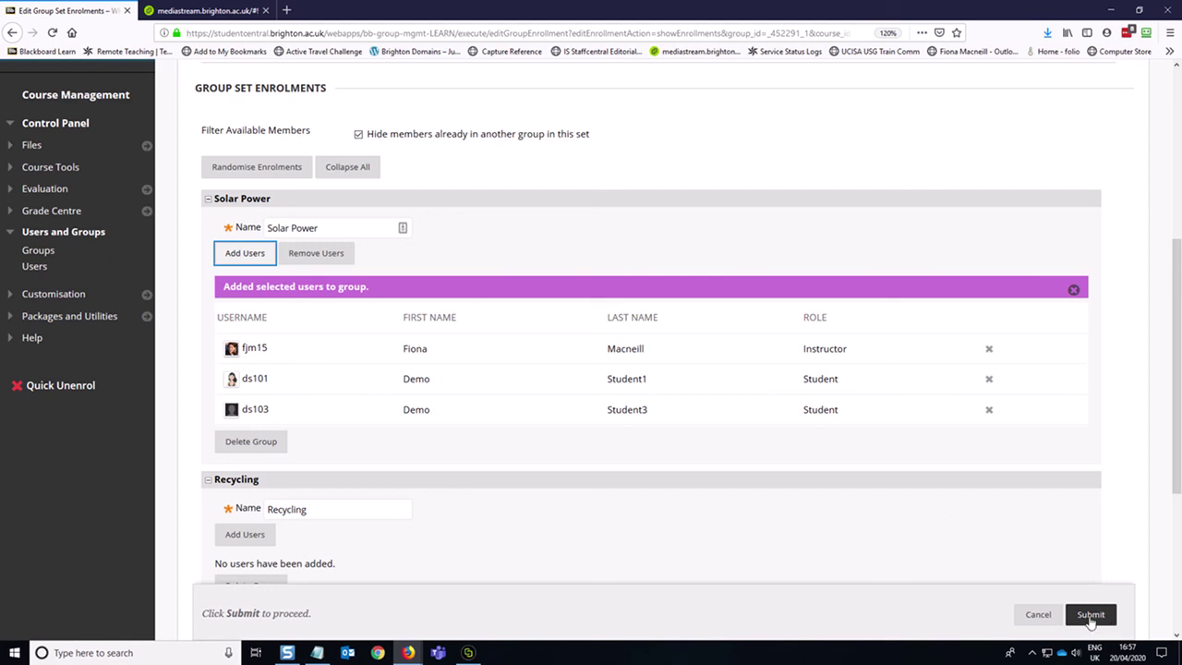
left_click(1090, 615)
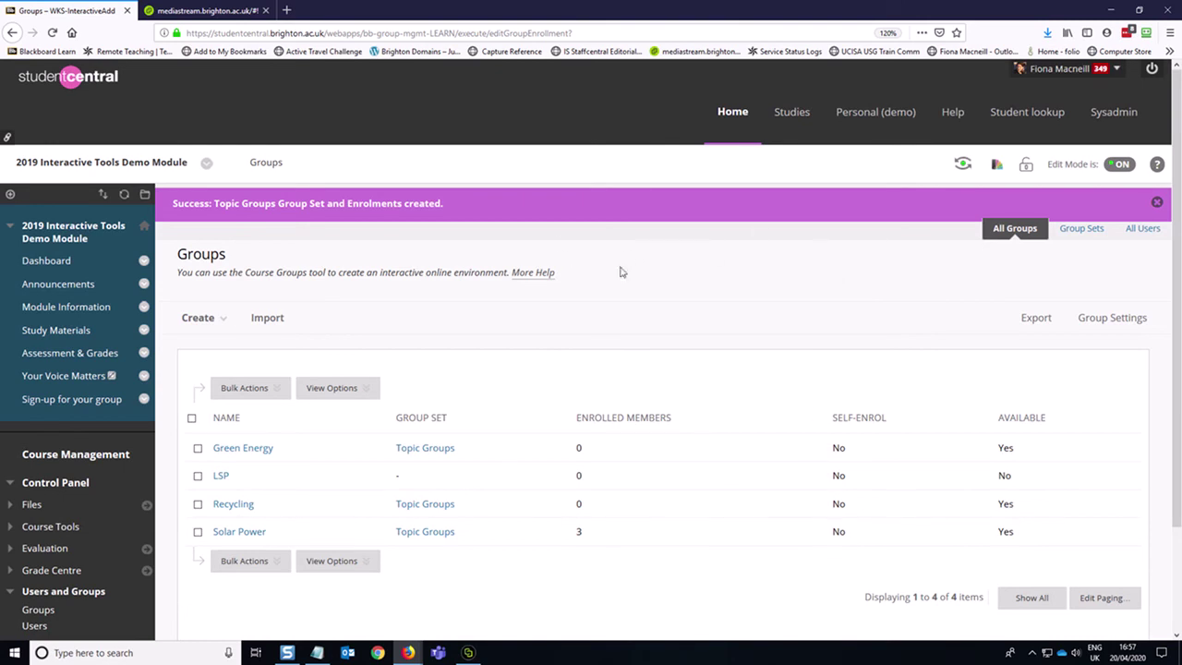
Open the membership of the Topic Groups set for editing from the list of group sets
scroll(37, 471, "down", 2)
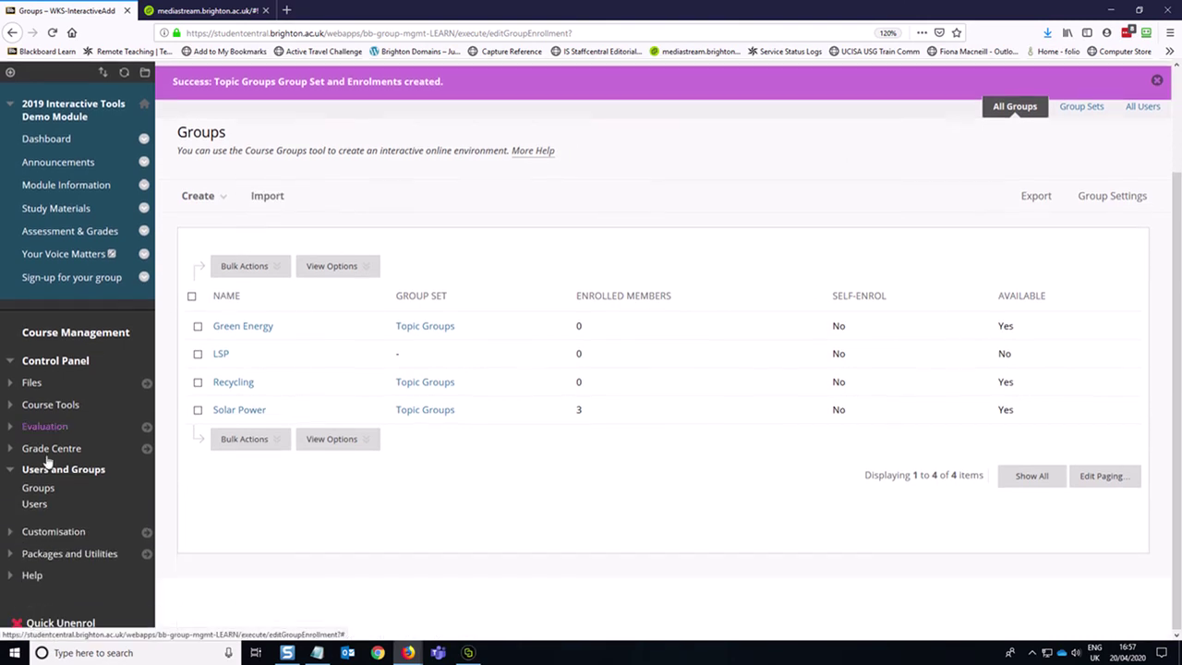
left_click(37, 490)
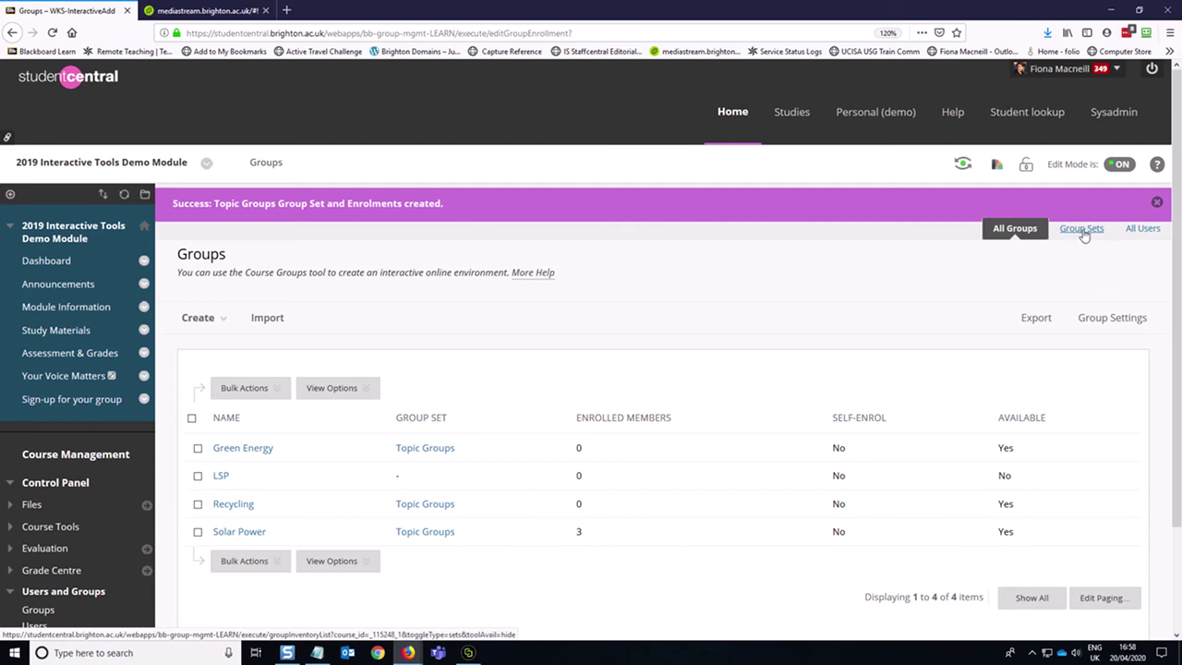
left_click(1082, 230)
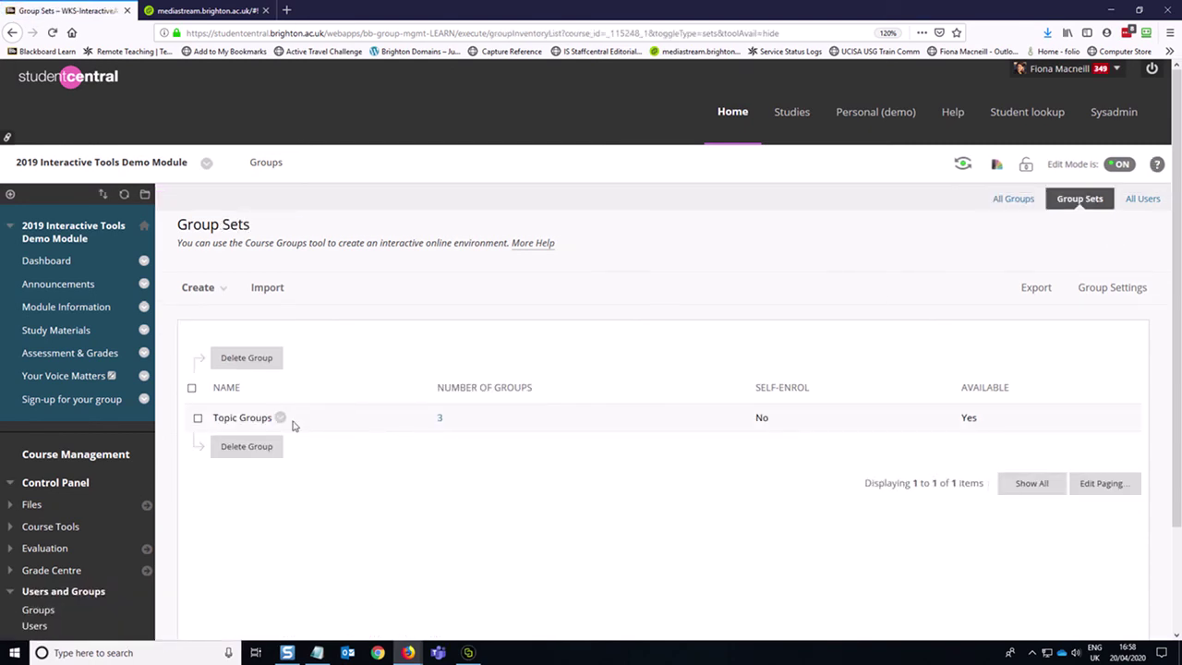
left_click(281, 419)
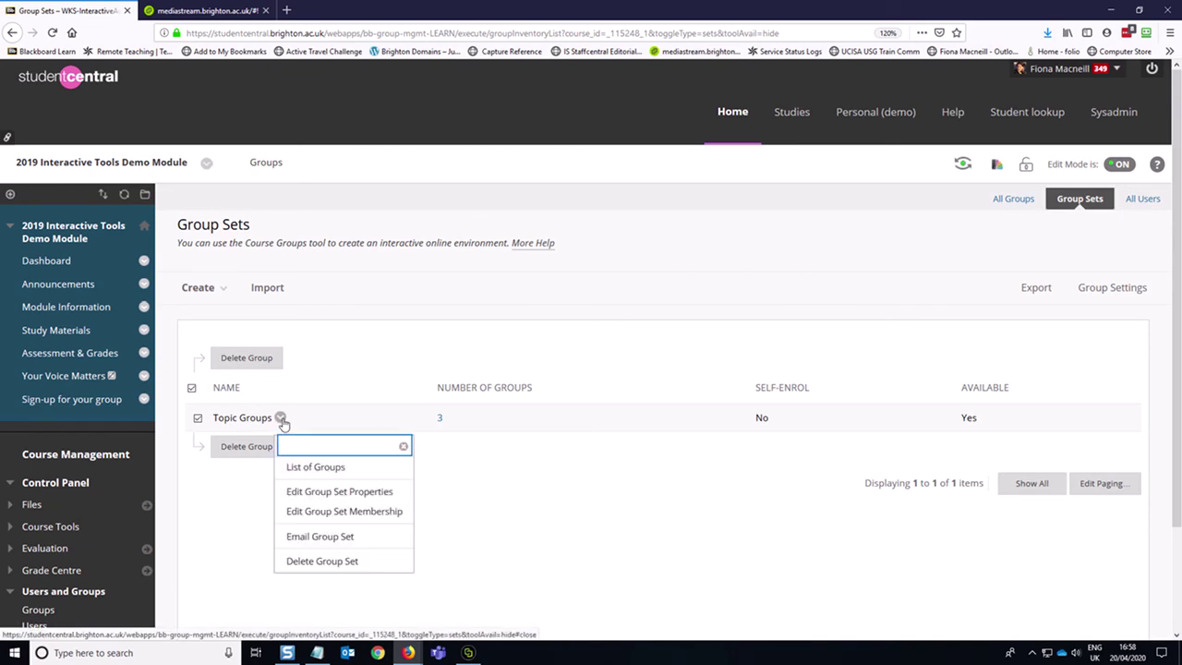
left_click(319, 513)
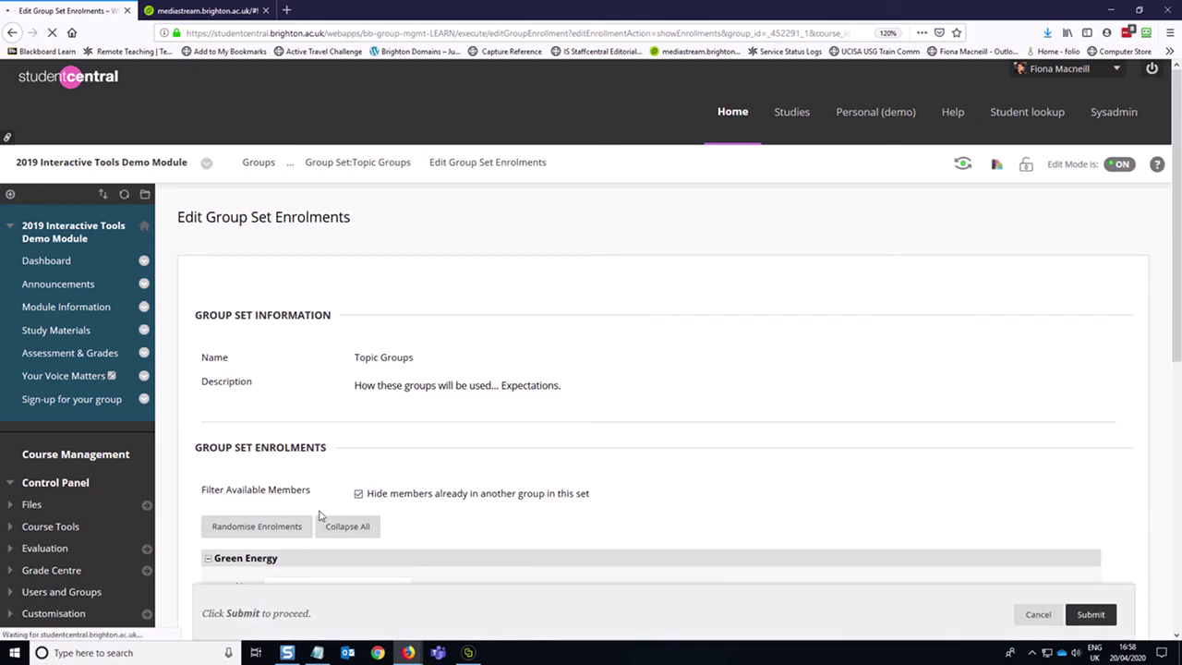
Look through the enrolments of the three topic groups, cancel the membership edit and return to the list of all groups
scroll(337, 294, "down", 1)
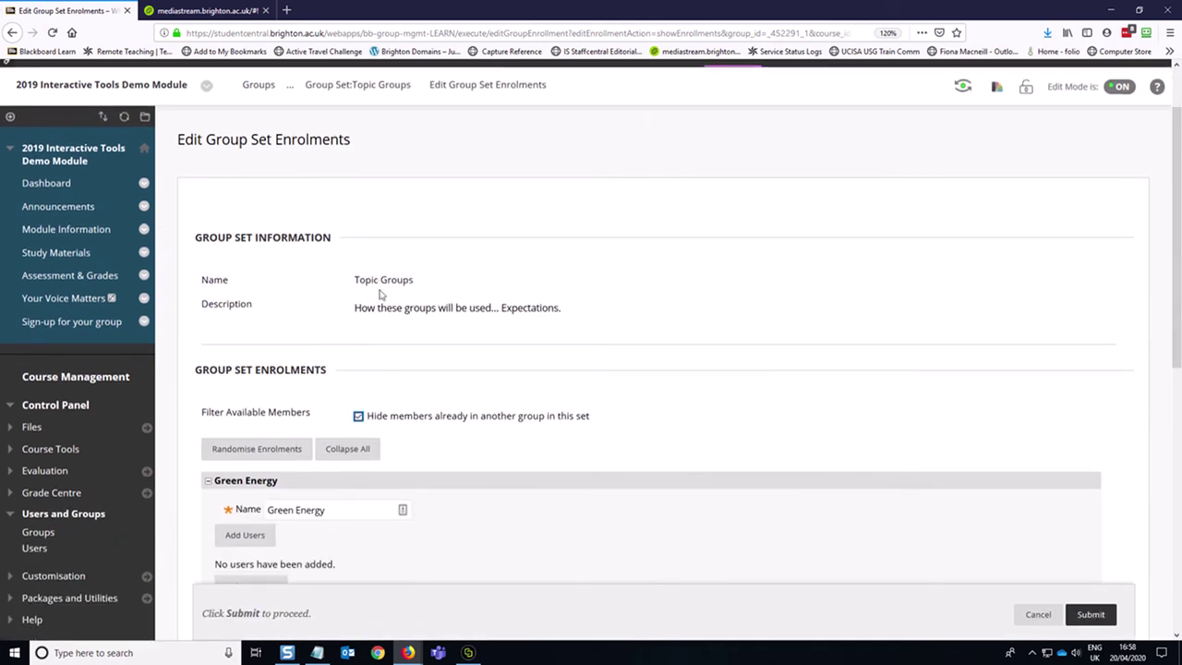
scroll(425, 307, "down", 3)
scroll(426, 308, "down", 1)
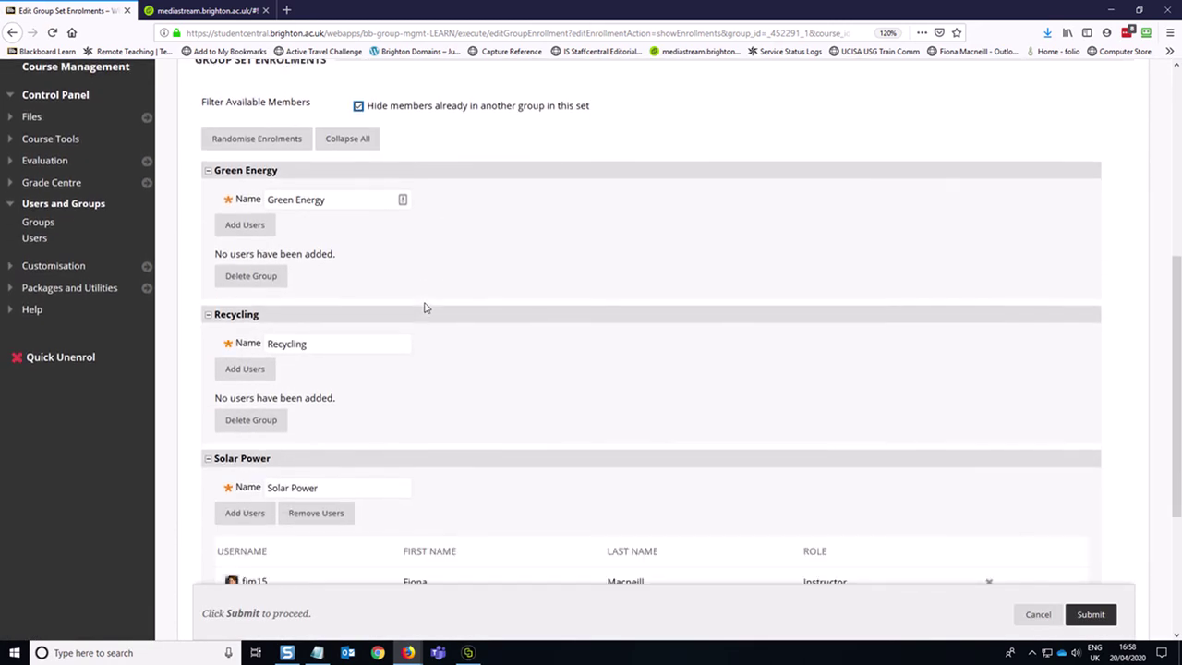
scroll(620, 361, "down", 1)
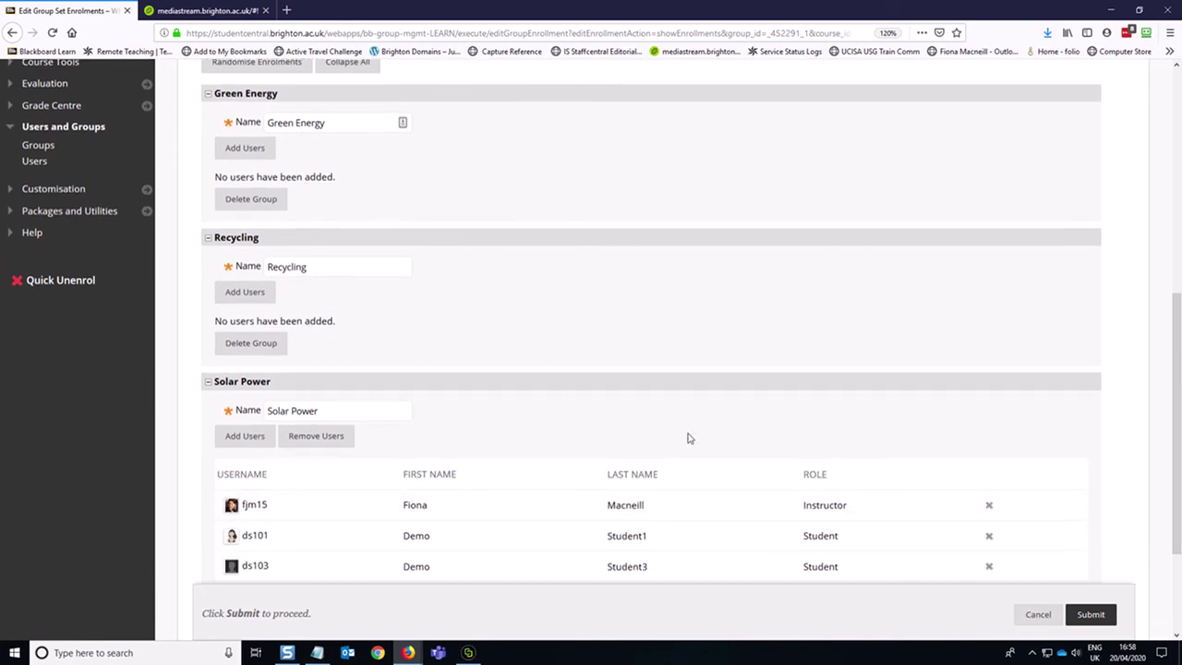
scroll(688, 437, "up", 1)
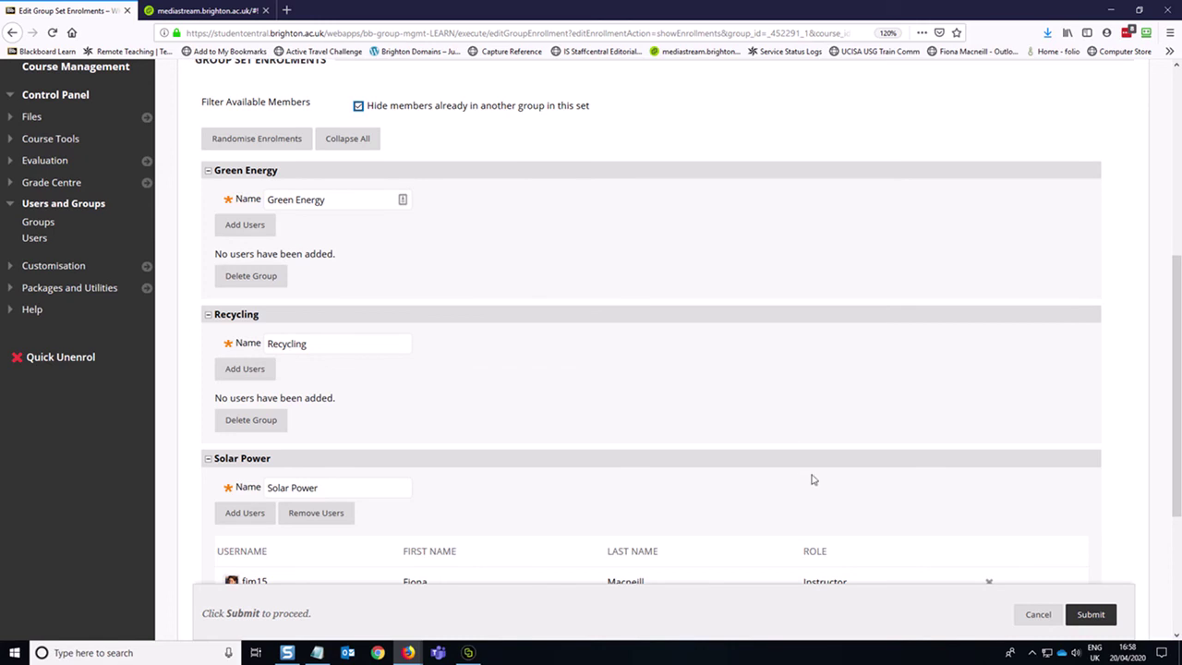
left_click(1037, 617)
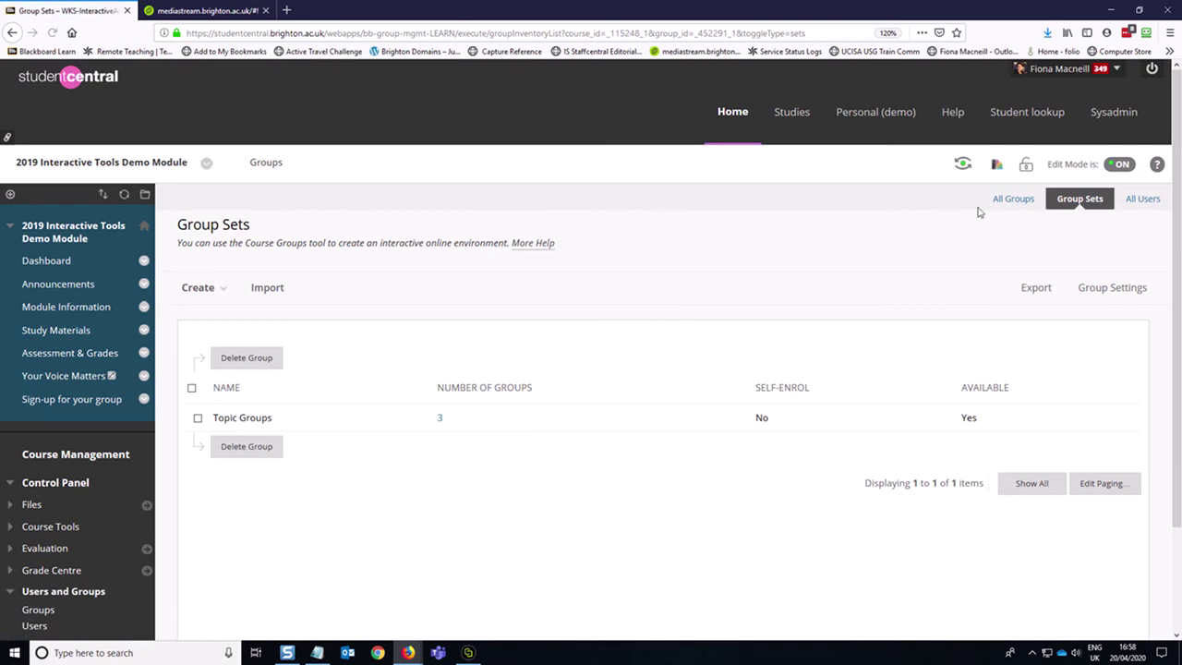
left_click(1011, 199)
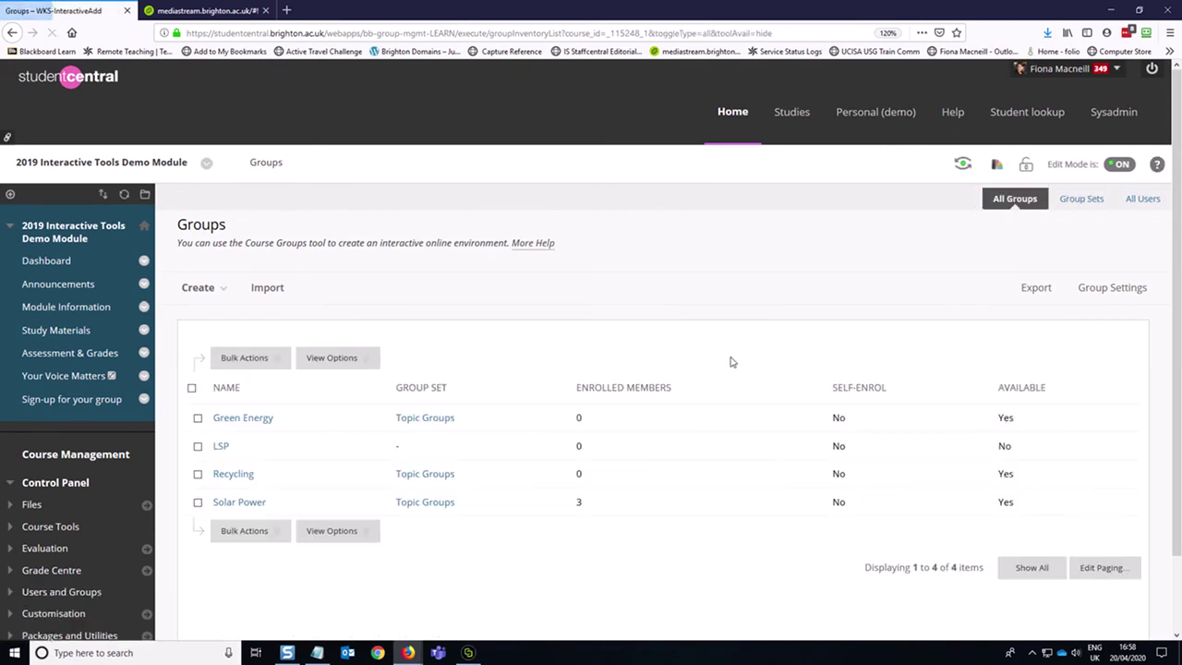
left_click(465, 419)
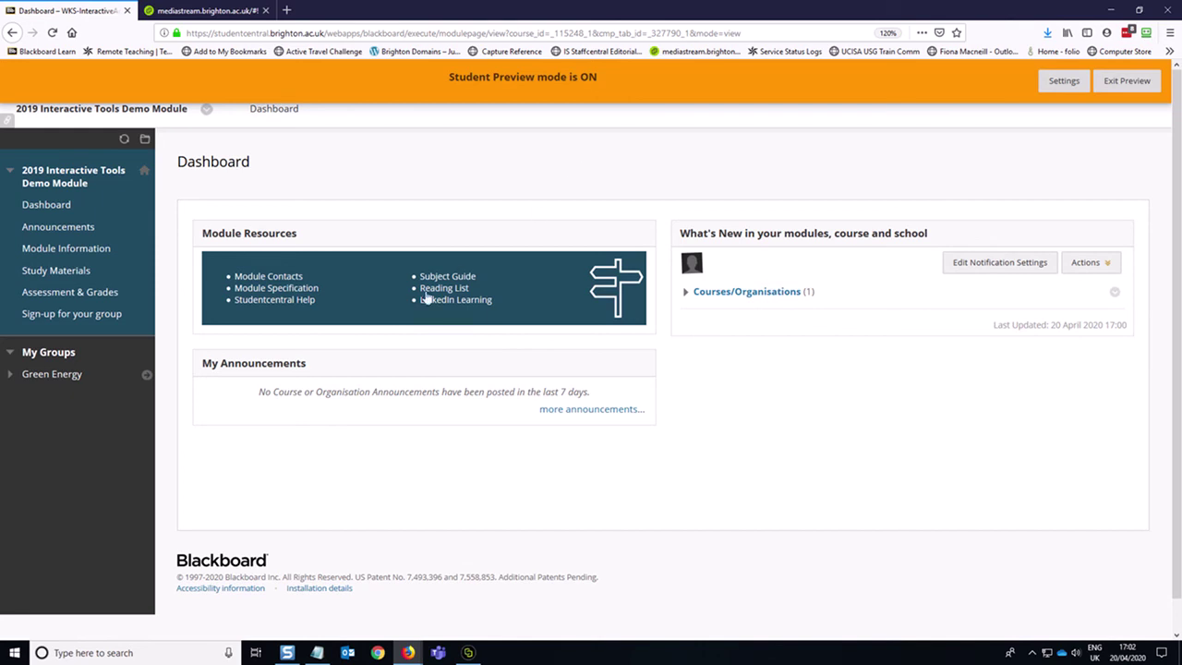
In student preview, expand the Green Energy group and open the Green Energy forum on its discussion board
left_click(10, 377)
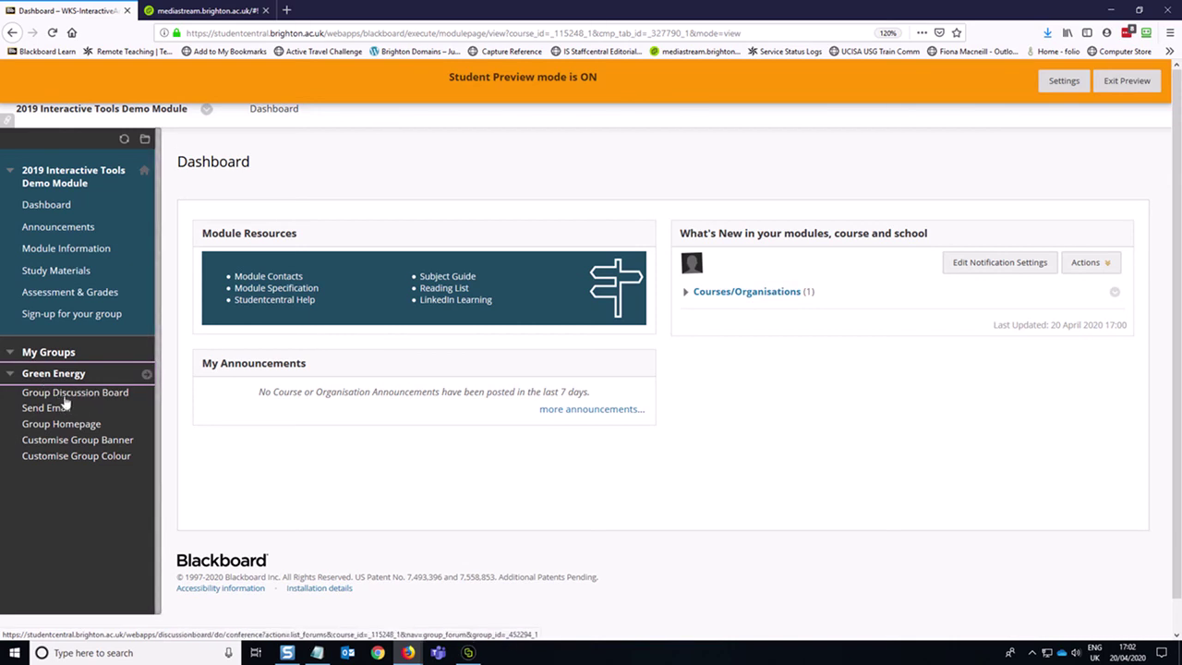
left_click(67, 397)
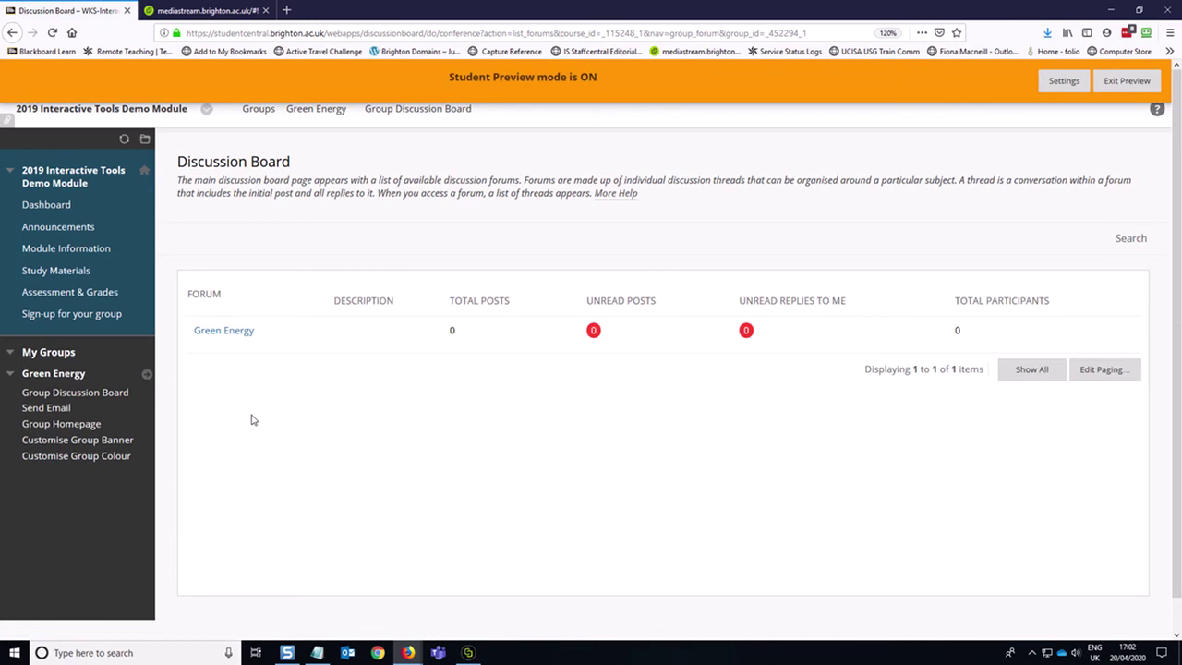
left_click(220, 332)
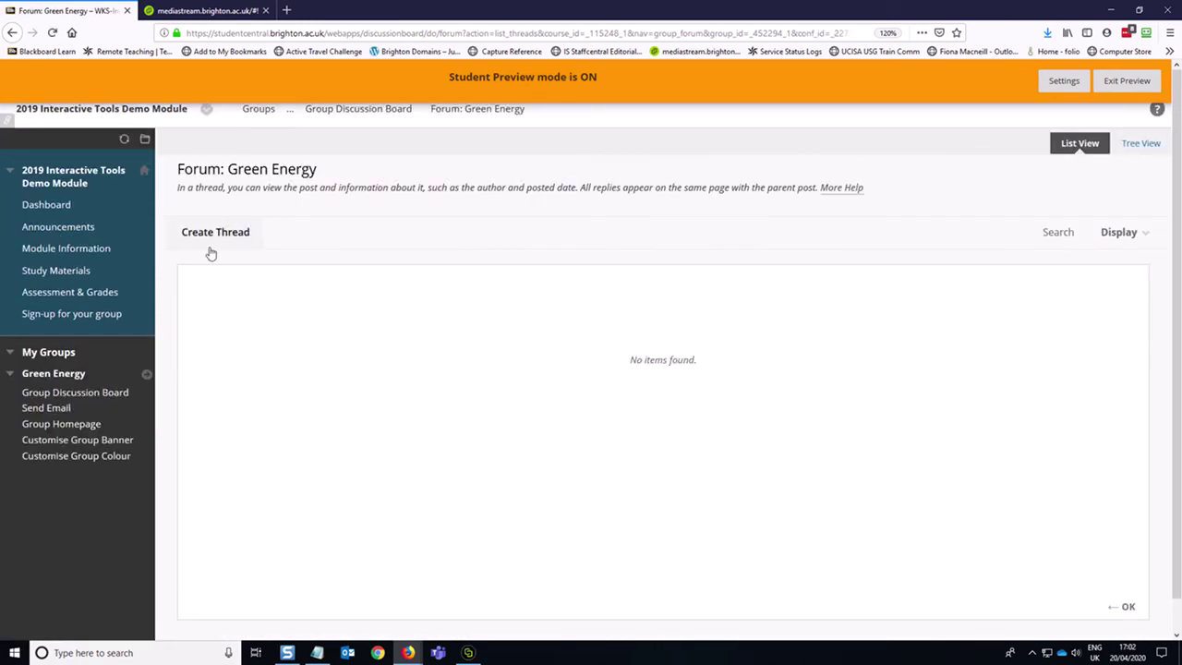
Create a thread in the Green Energy forum with the subject "This is my discussion"
left_click(228, 235)
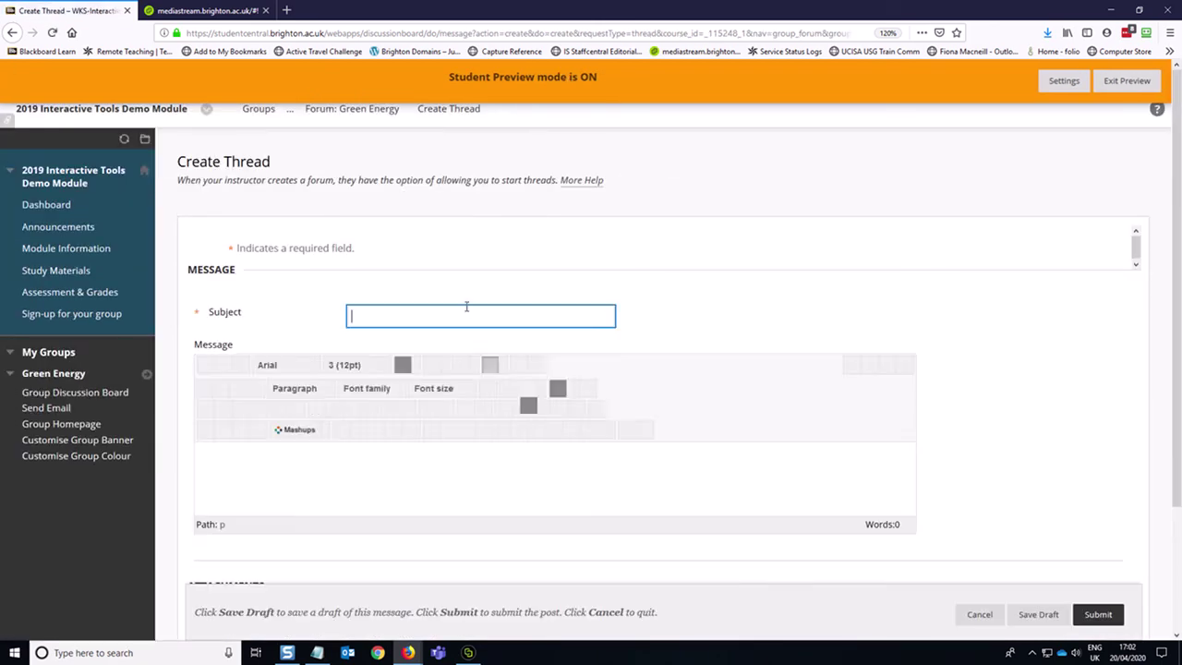
left_click(441, 323)
type("This is")
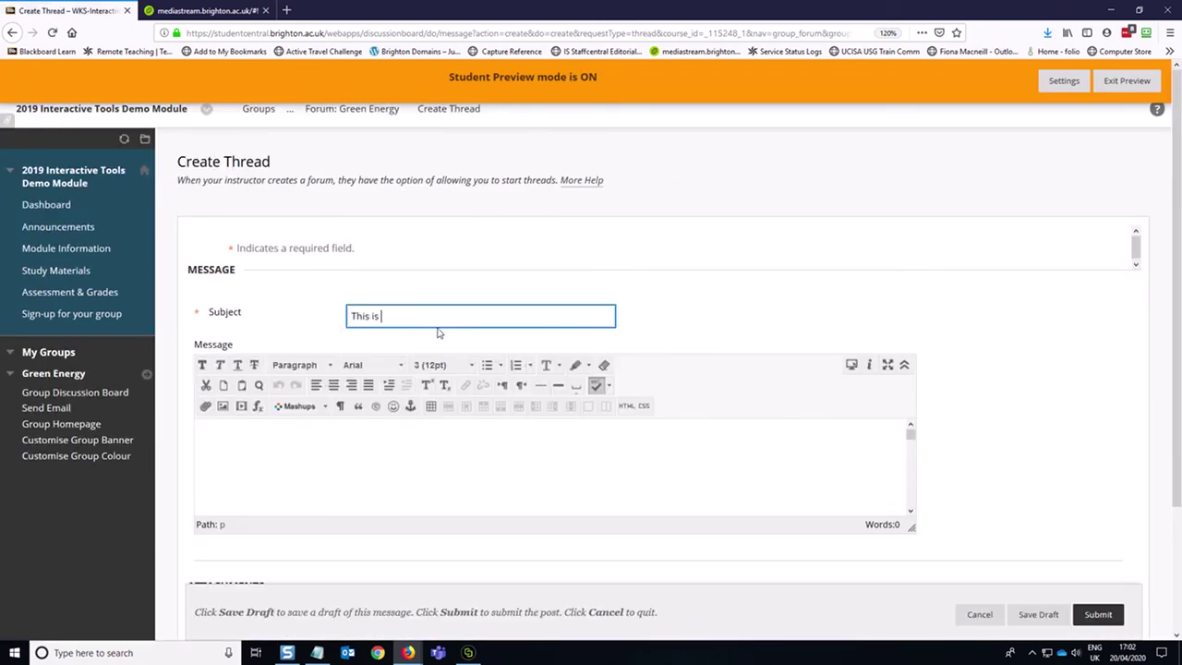
type(" my desicussion")
key("Tab")
Write "A discussion of the topic provided" as the thread's message and submit the post
left_click(332, 436)
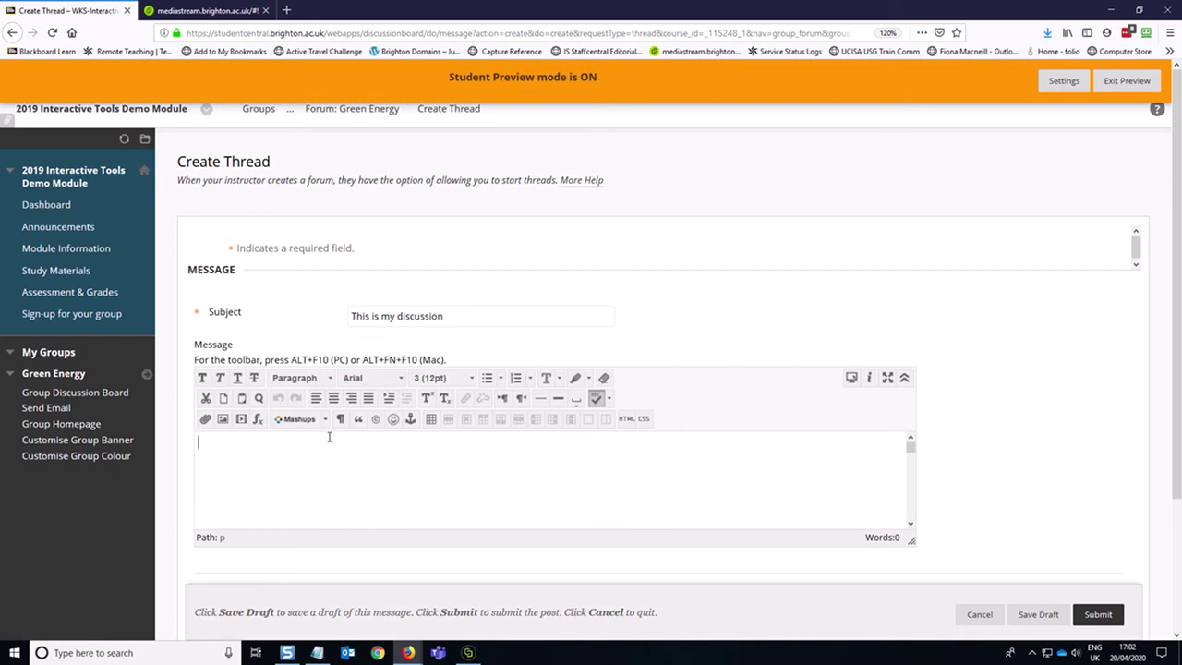
type("A discussion of the topic provided")
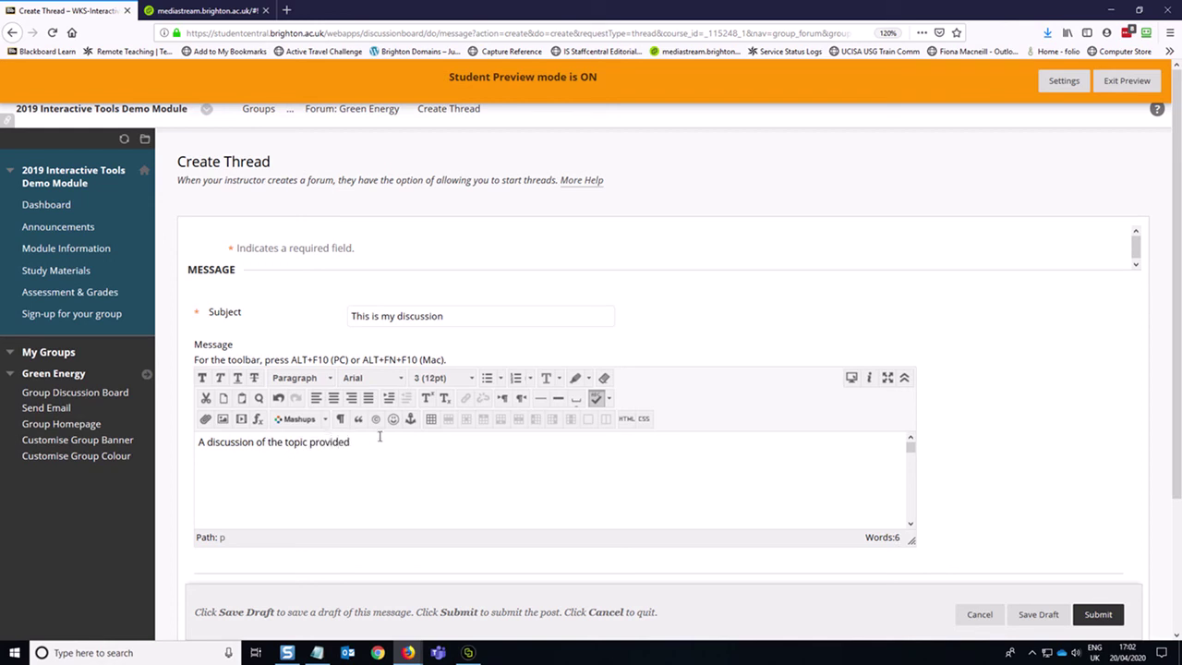
scroll(726, 454, "down", 2)
left_click(1096, 616)
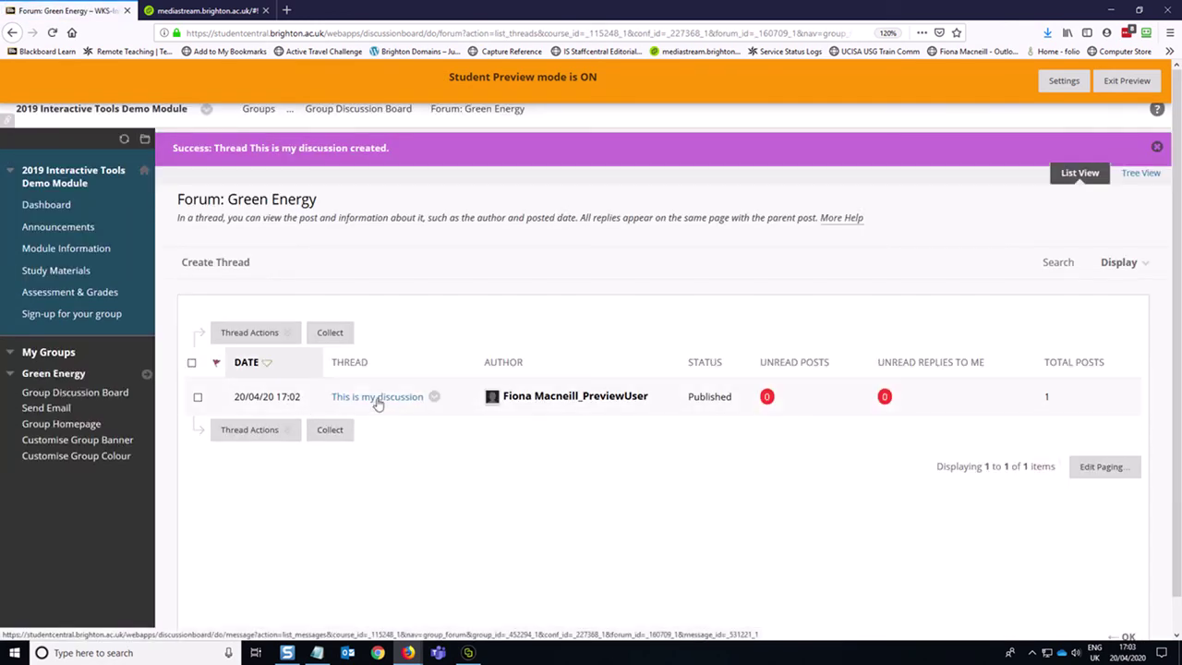
View the post in the new thread, then return to the module Dashboard and collapse the Green Energy group
left_click(378, 398)
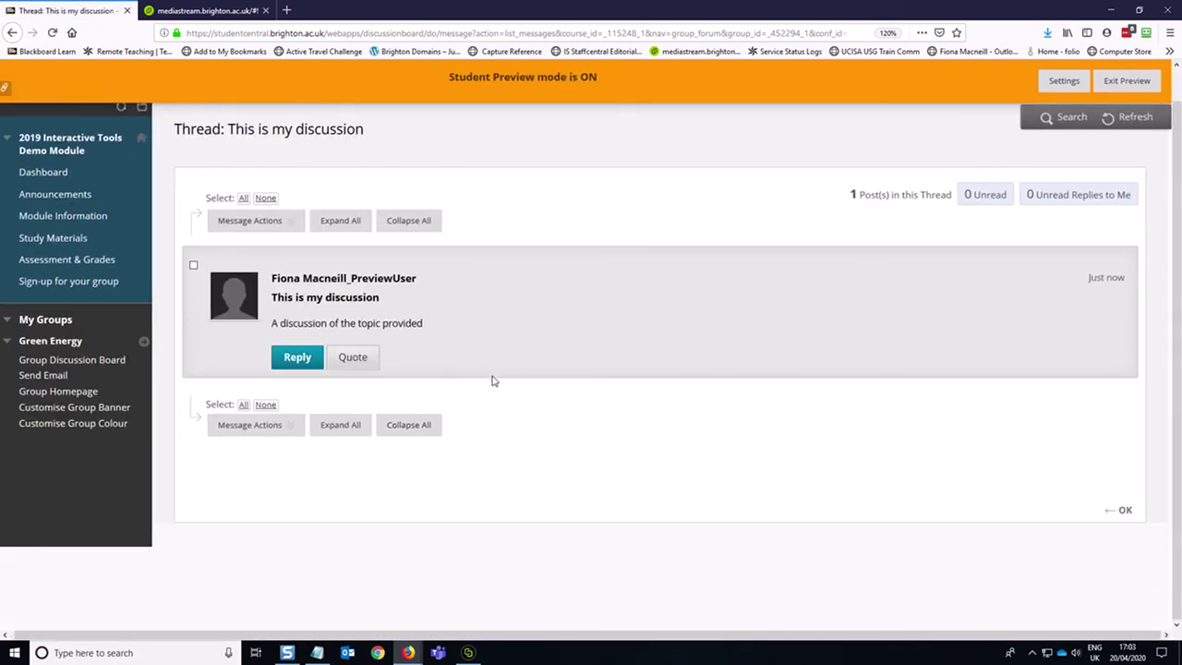
scroll(493, 382, "up", 1)
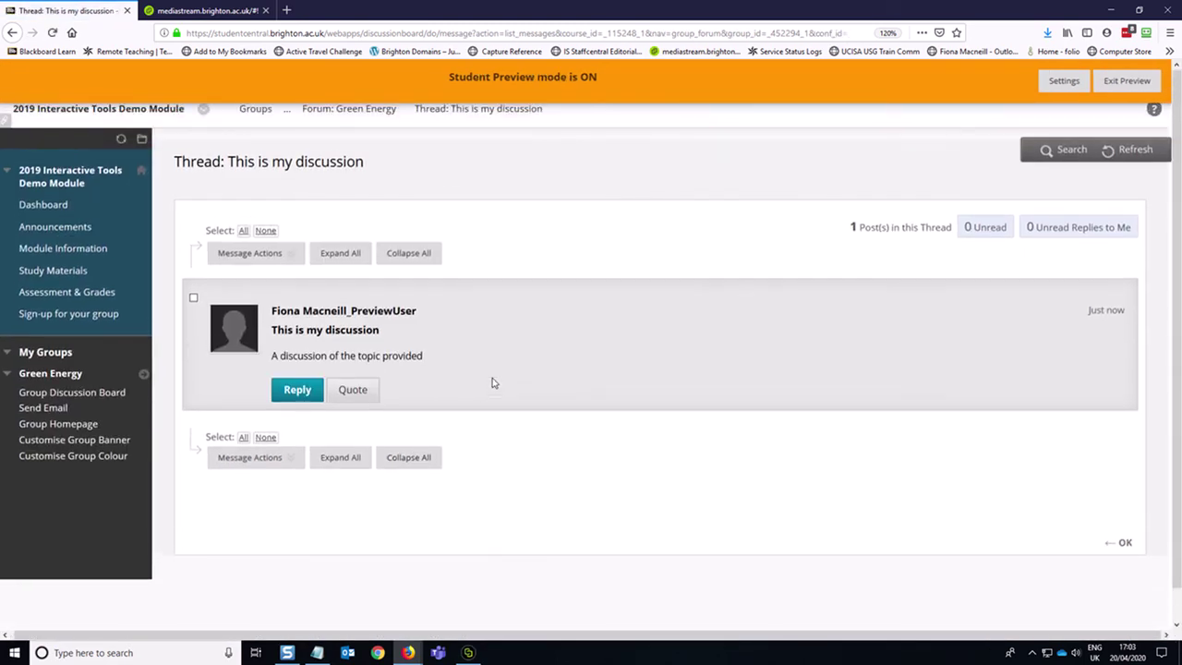
left_click(42, 204)
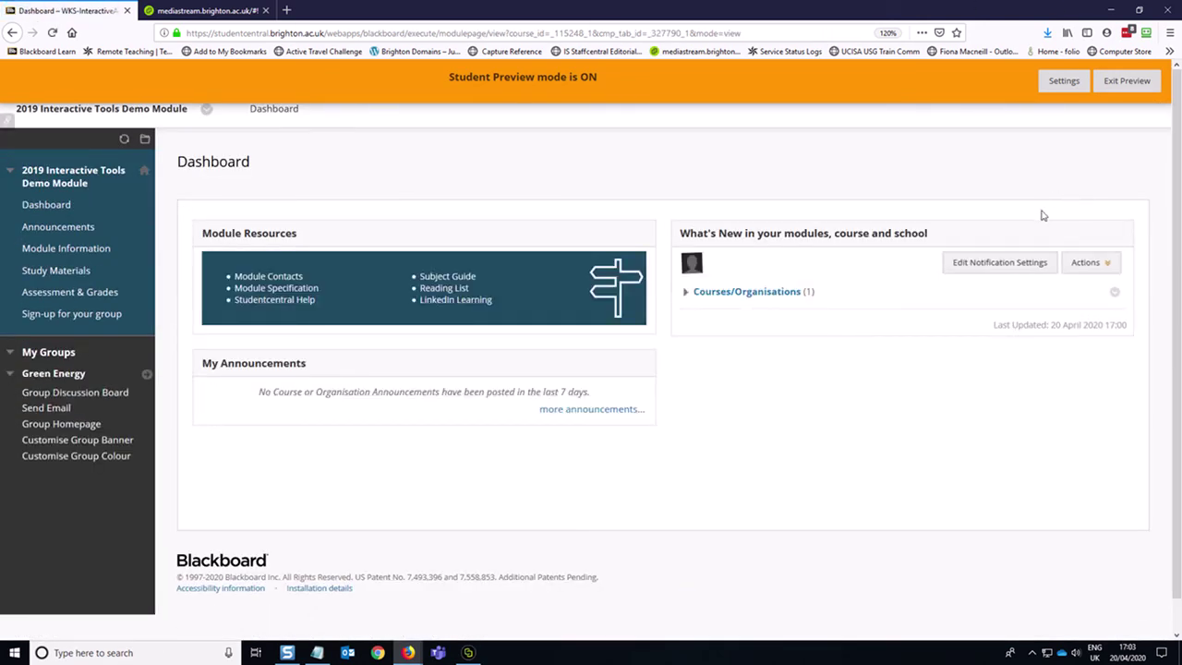
left_click(9, 376)
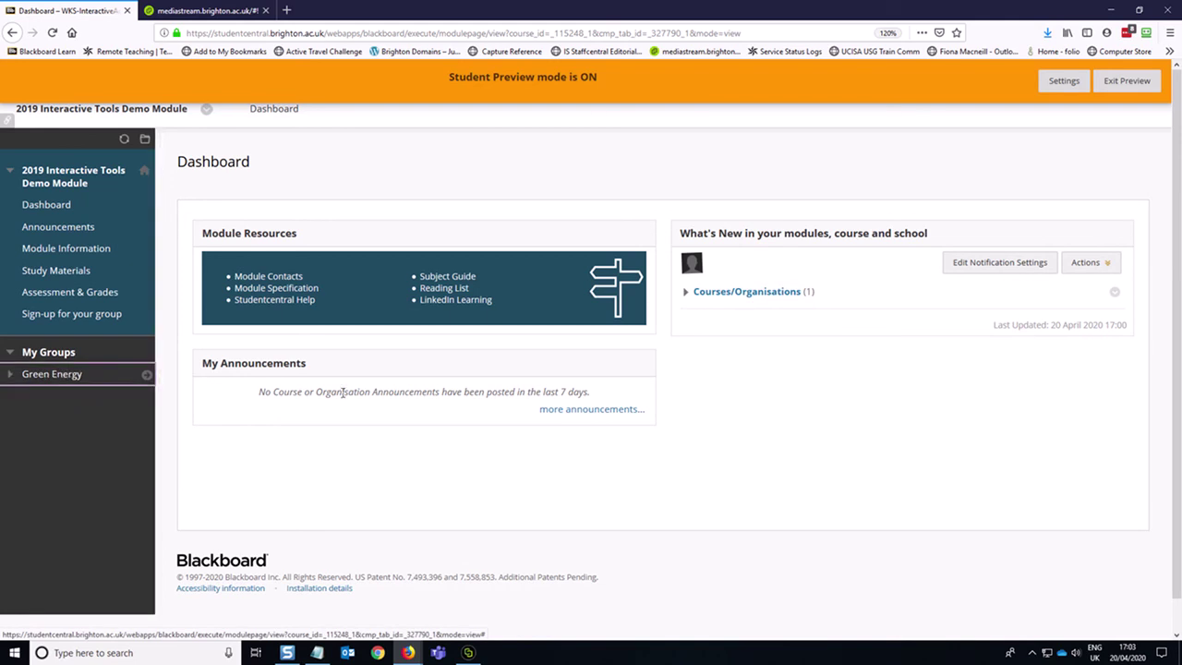